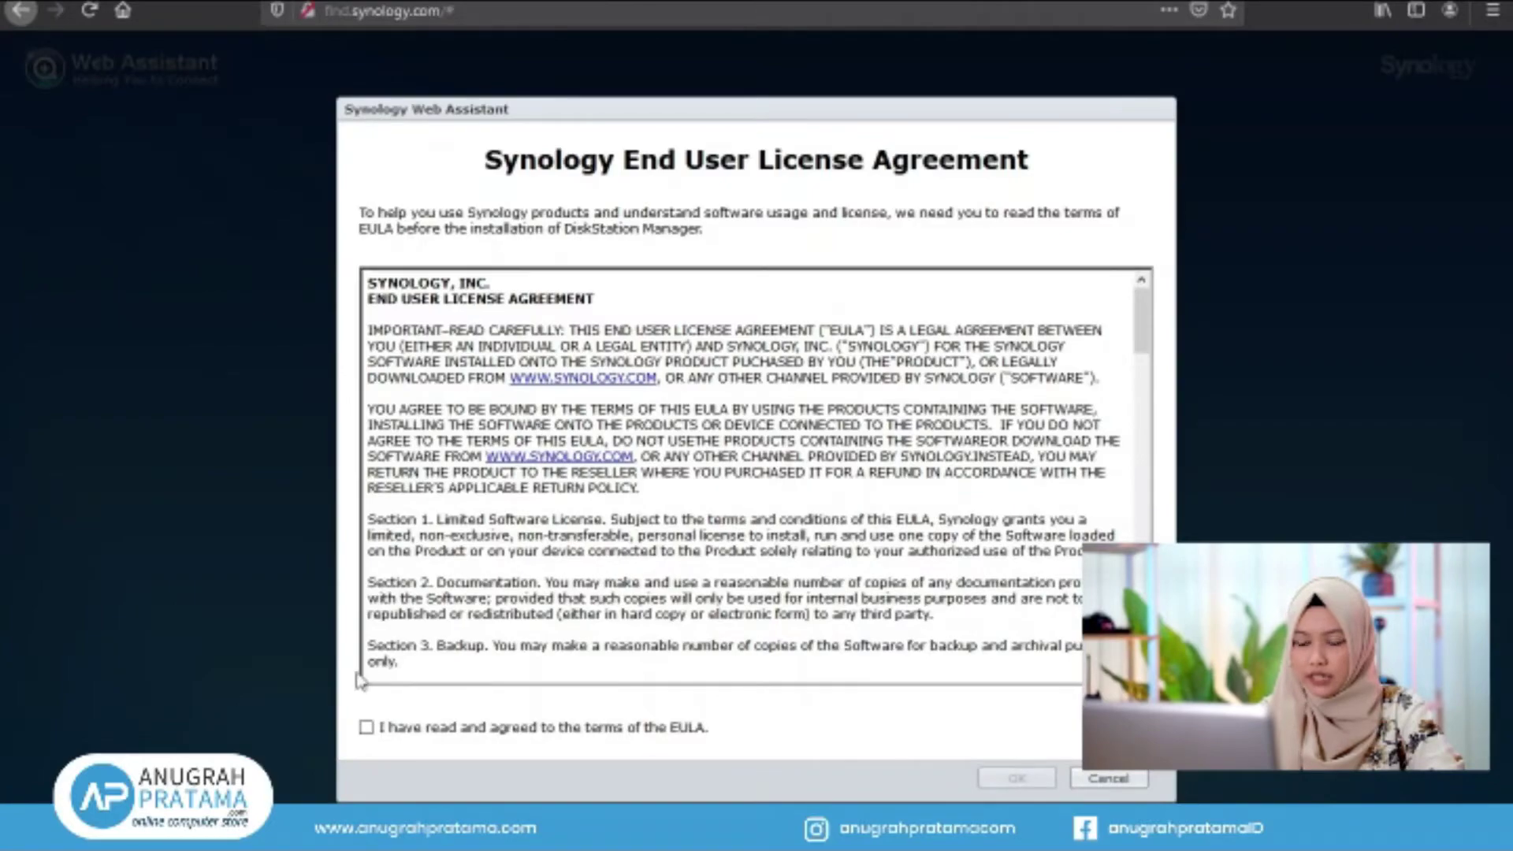
Agree to the DSM license agreement and begin NAS setup from the Welcome page
scroll(545, 502, "down", 5)
scroll(545, 503, "down", 12)
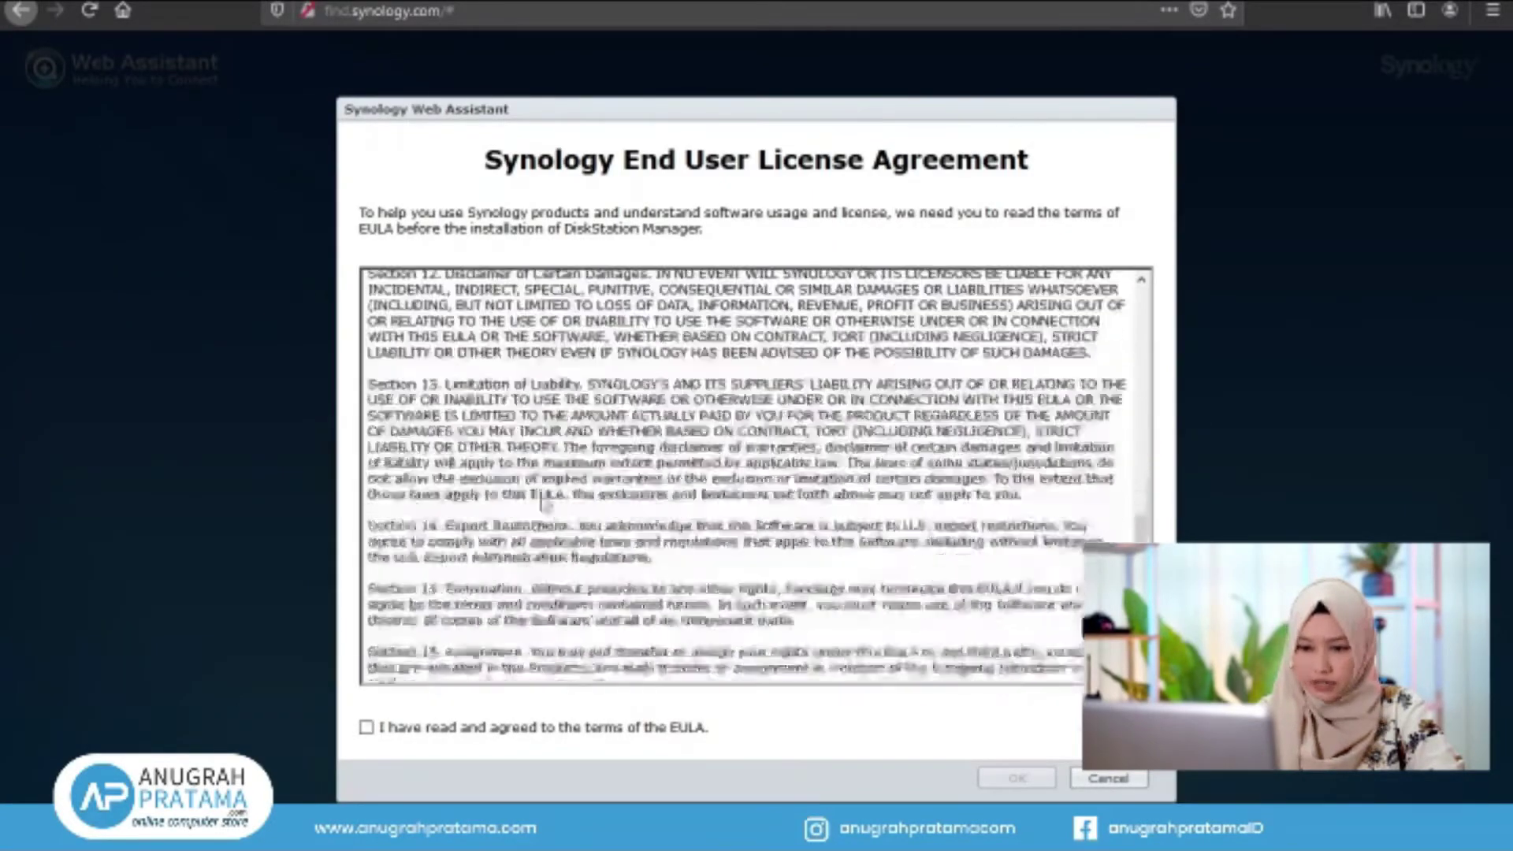
left_click(367, 728)
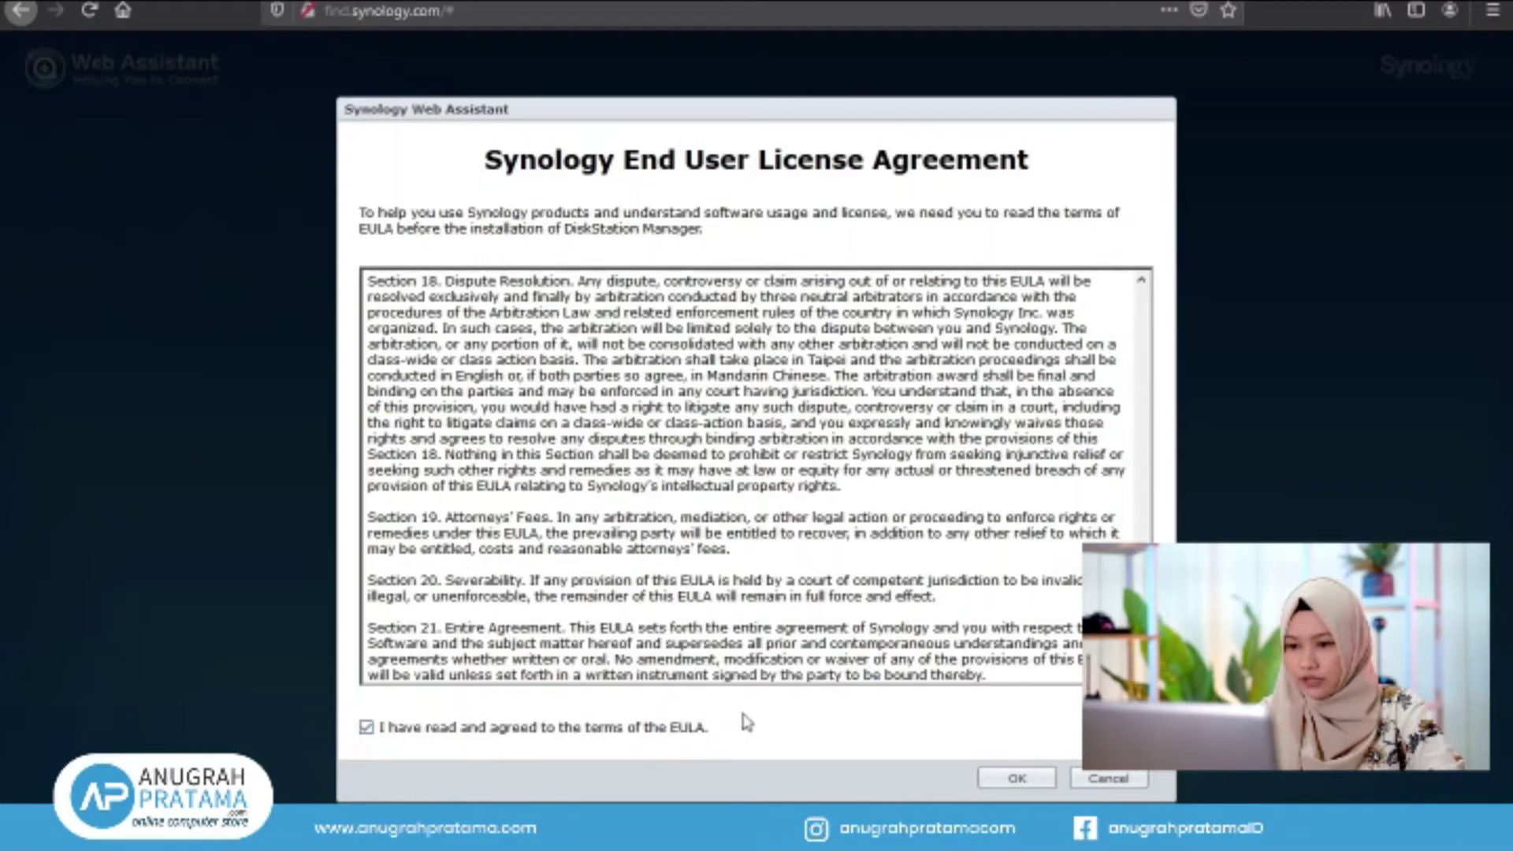
left_click(1016, 777)
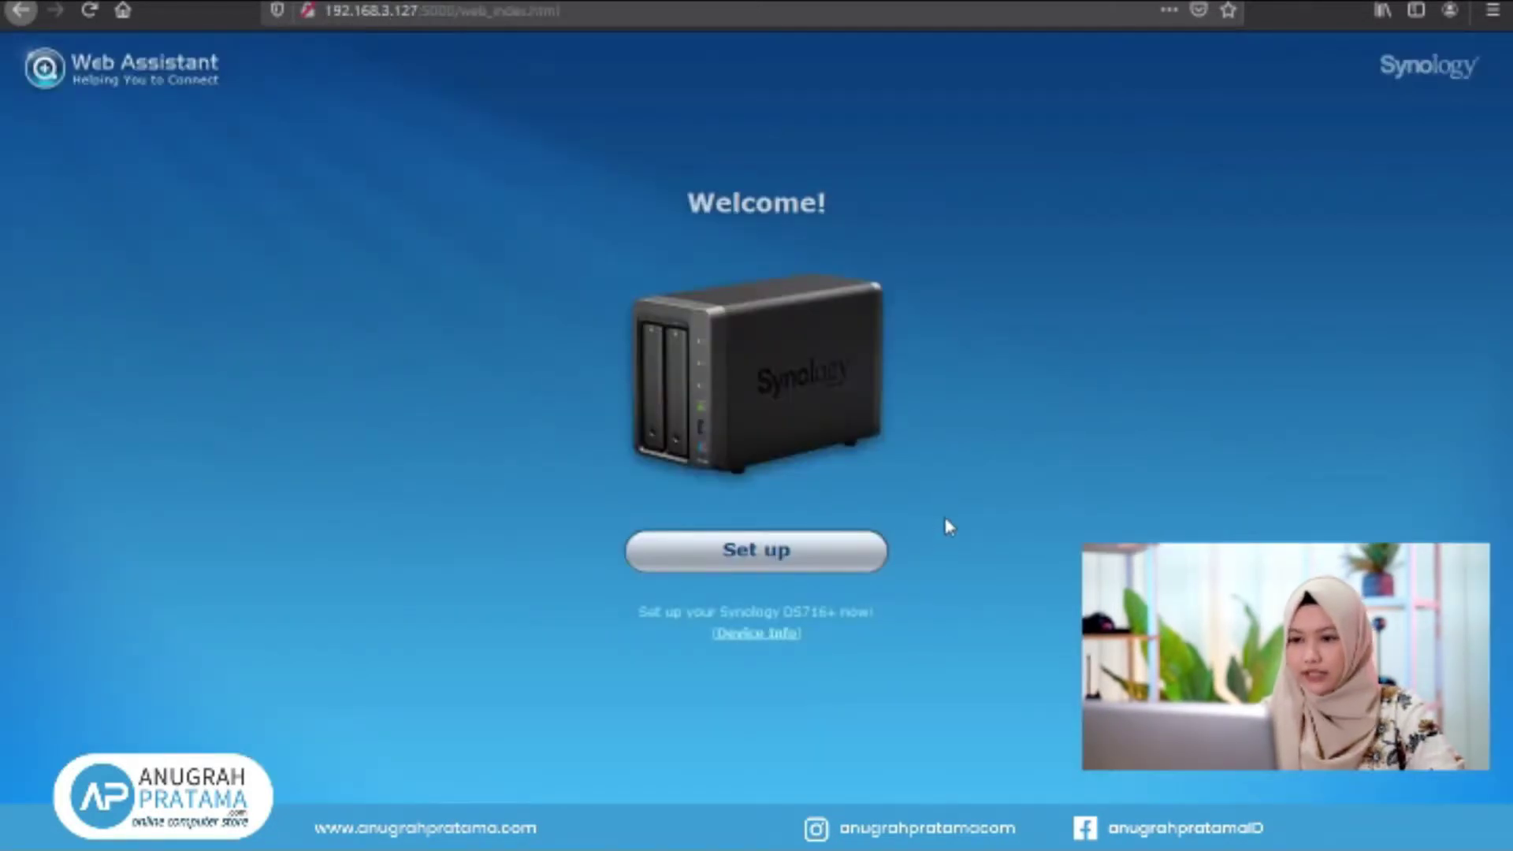
left_click(761, 559)
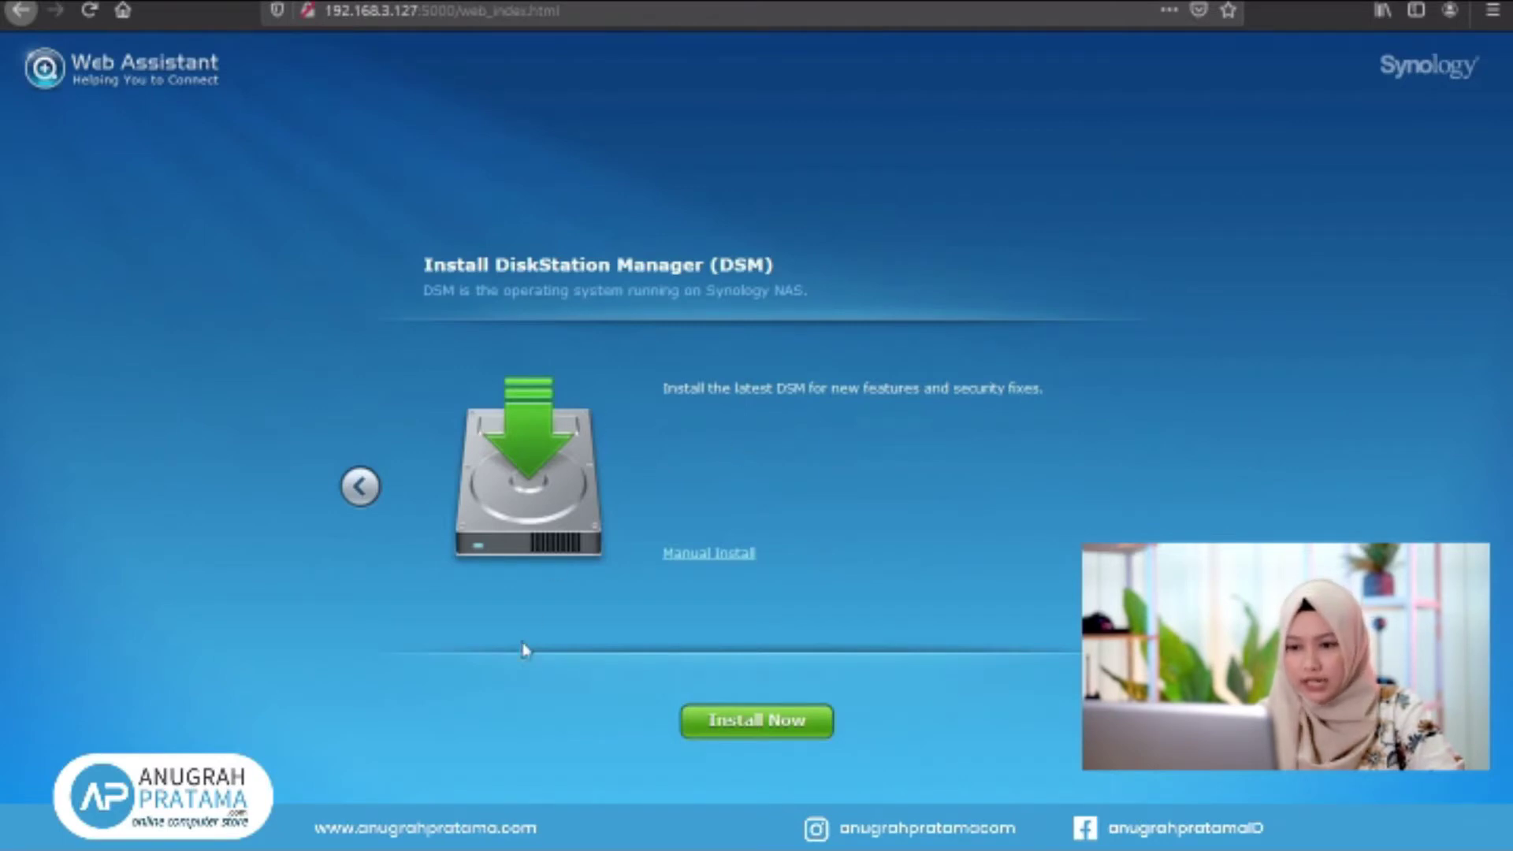
Install DSM now, acknowledging that all data on hard disks 1 and 2 will be removed
left_click(797, 729)
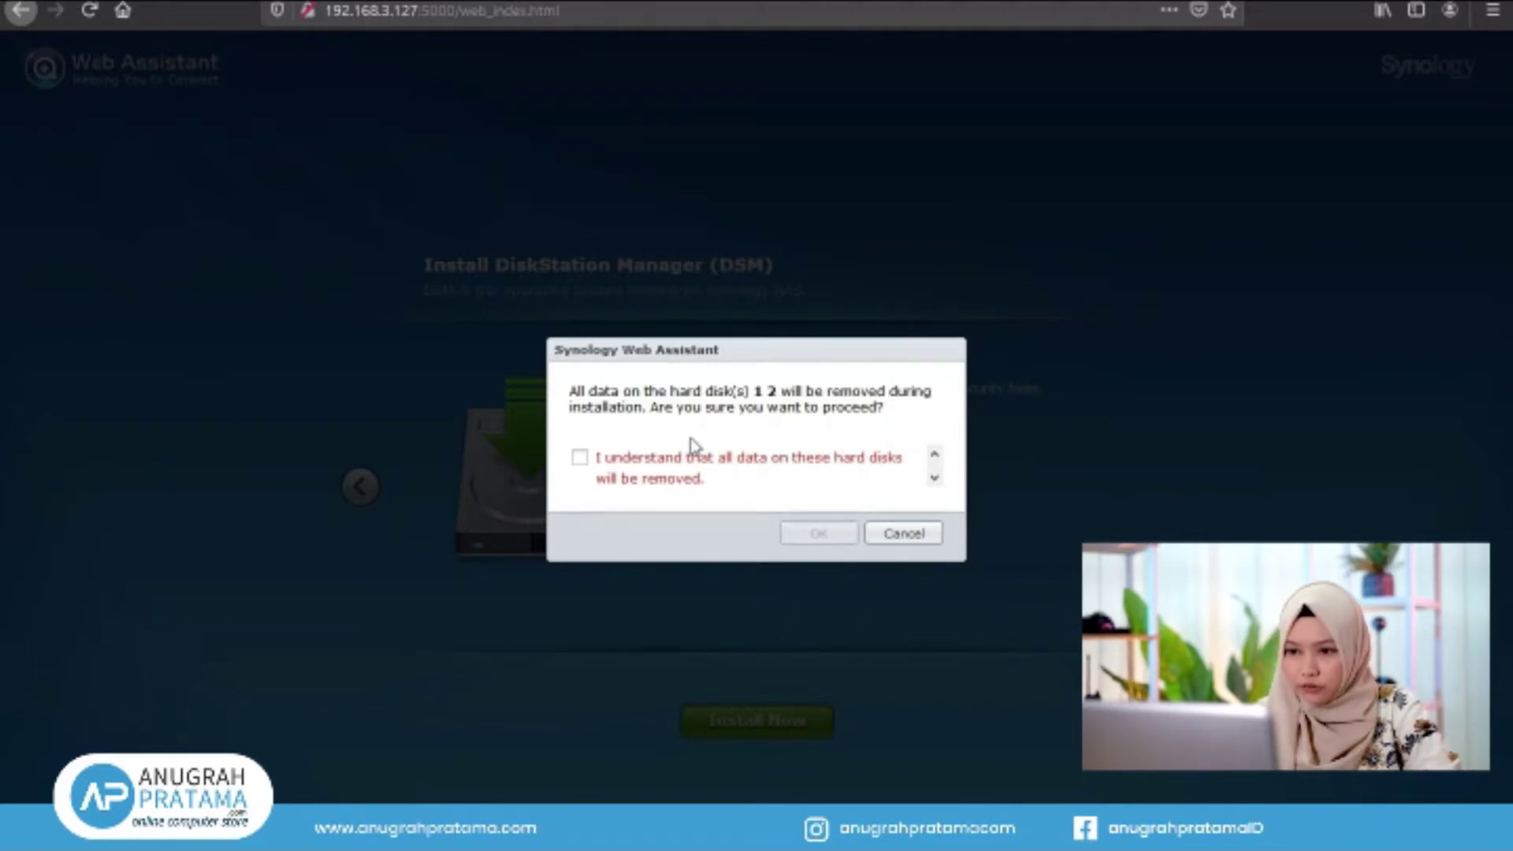
left_click(582, 457)
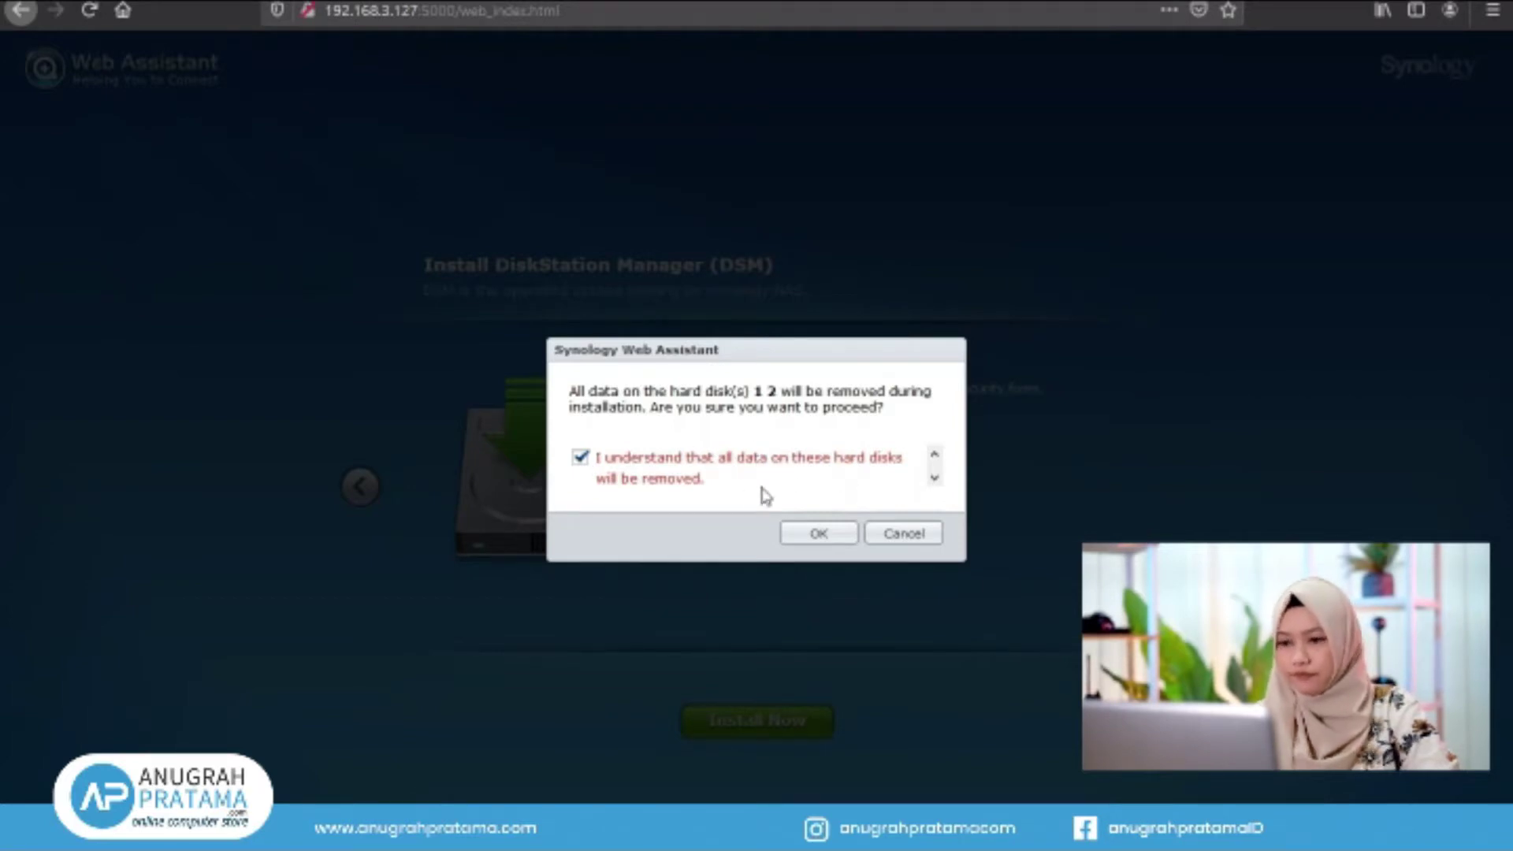
left_click(816, 534)
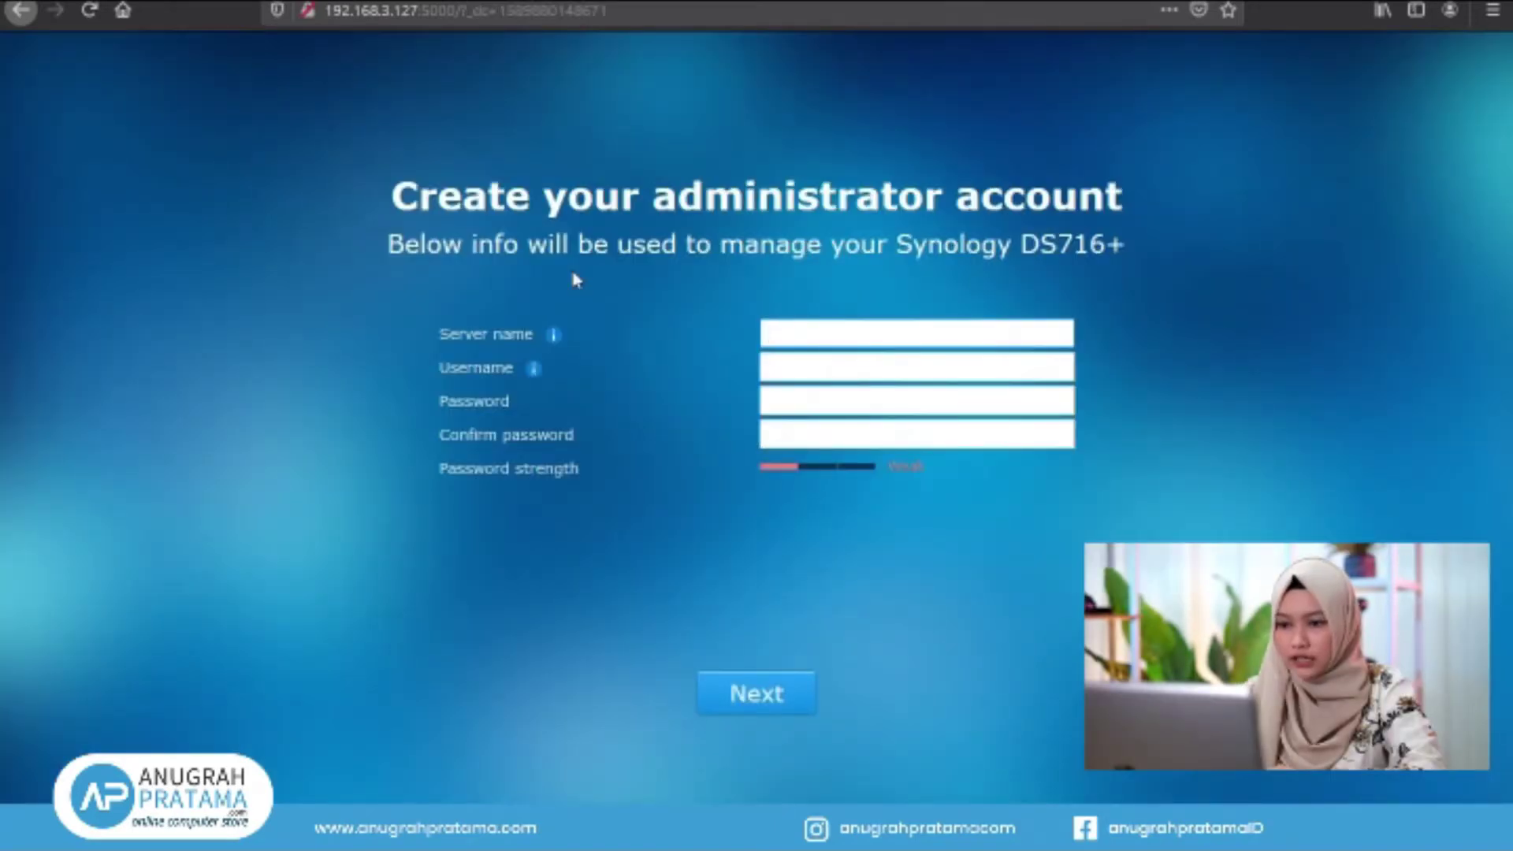
Name the server NAS, create administrator username admin with a password, and submit
type("Me")
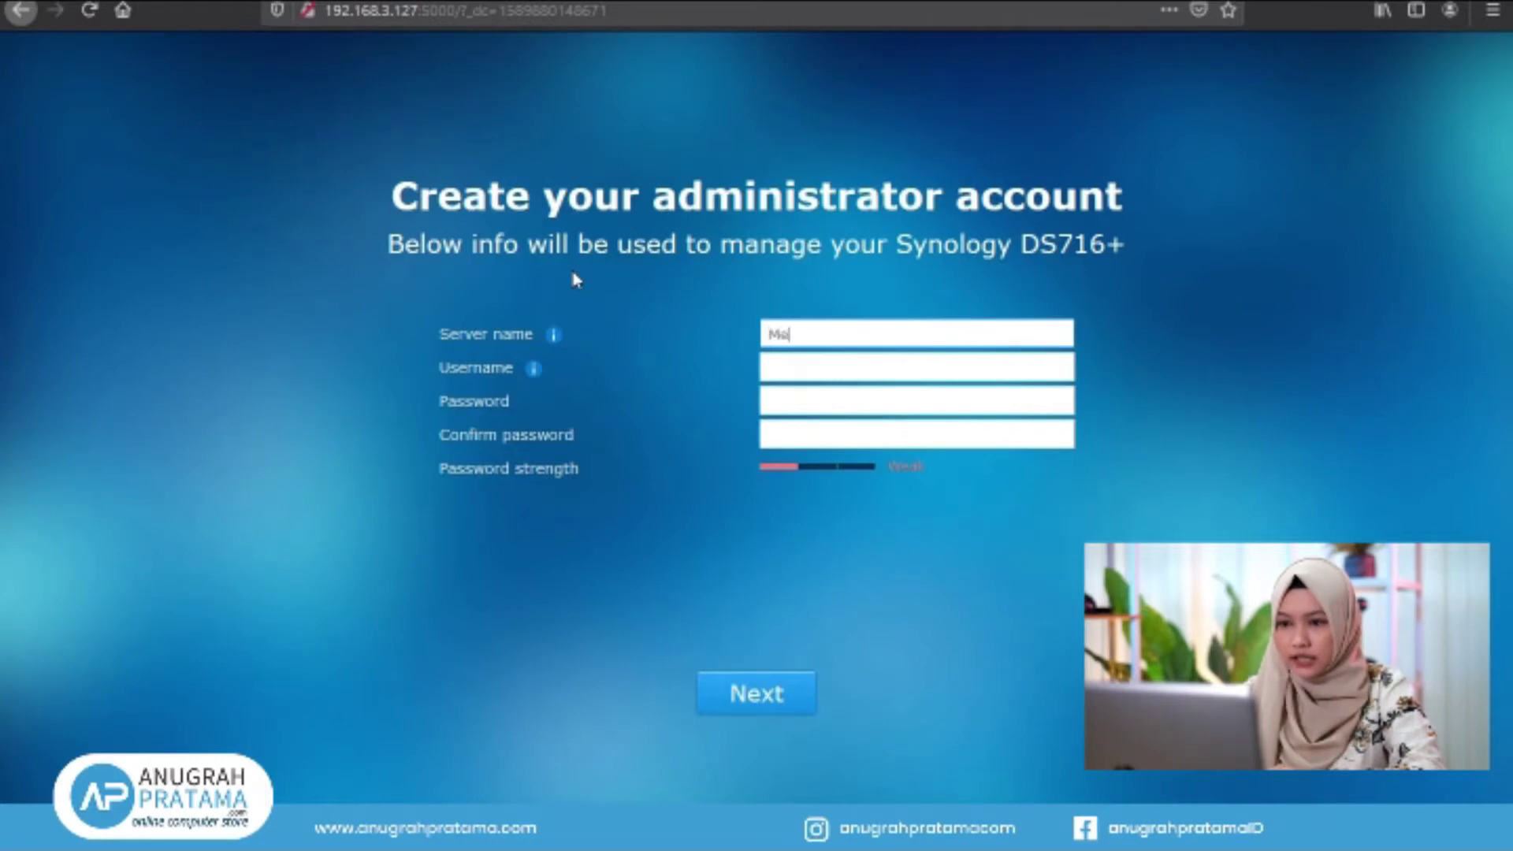
type("diaServer")
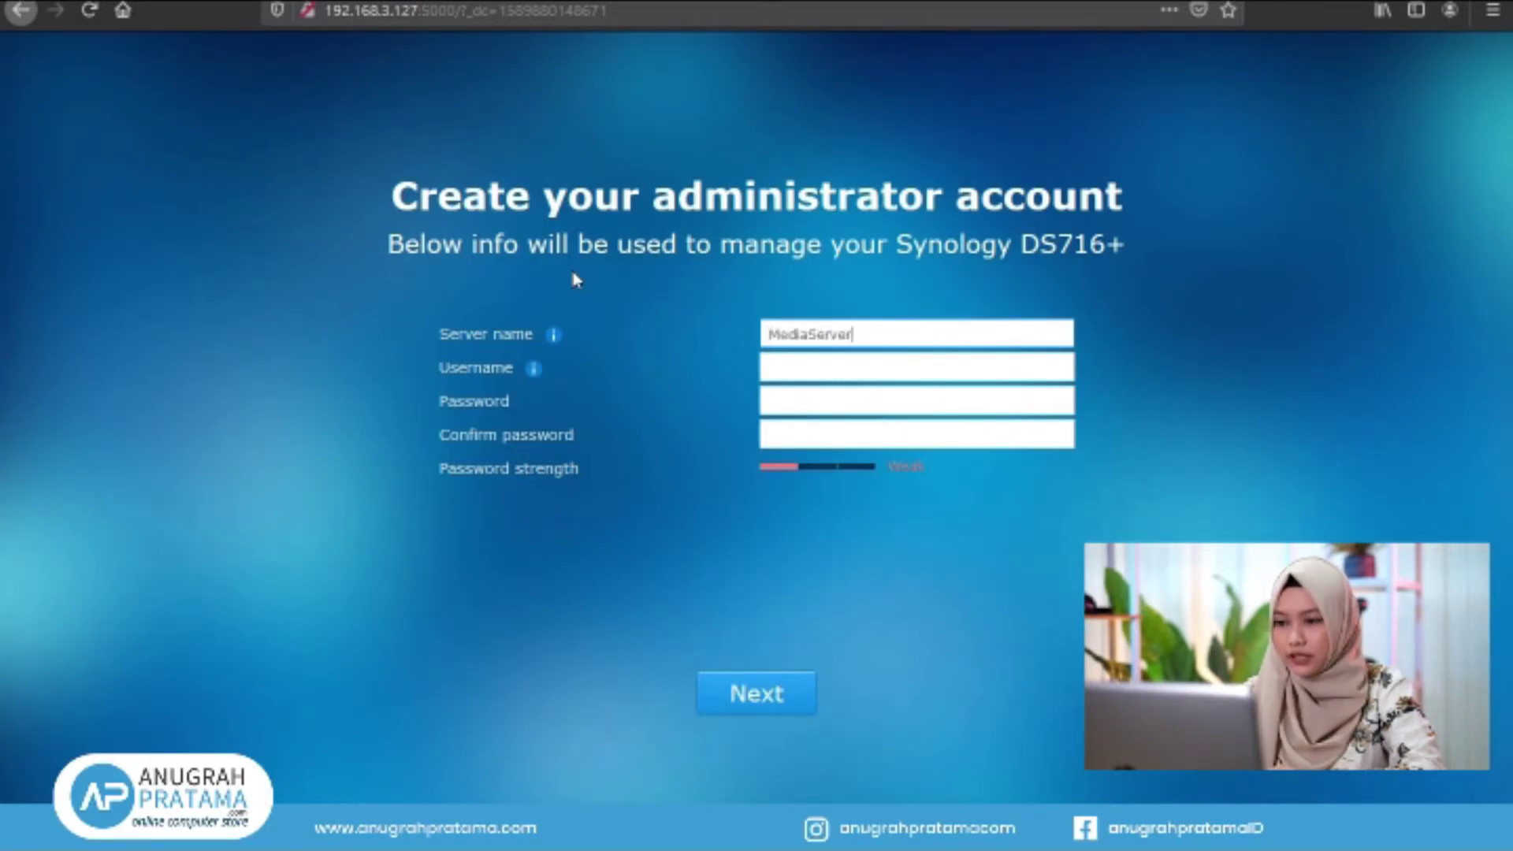
key("ctrl+a")
type("NAS")
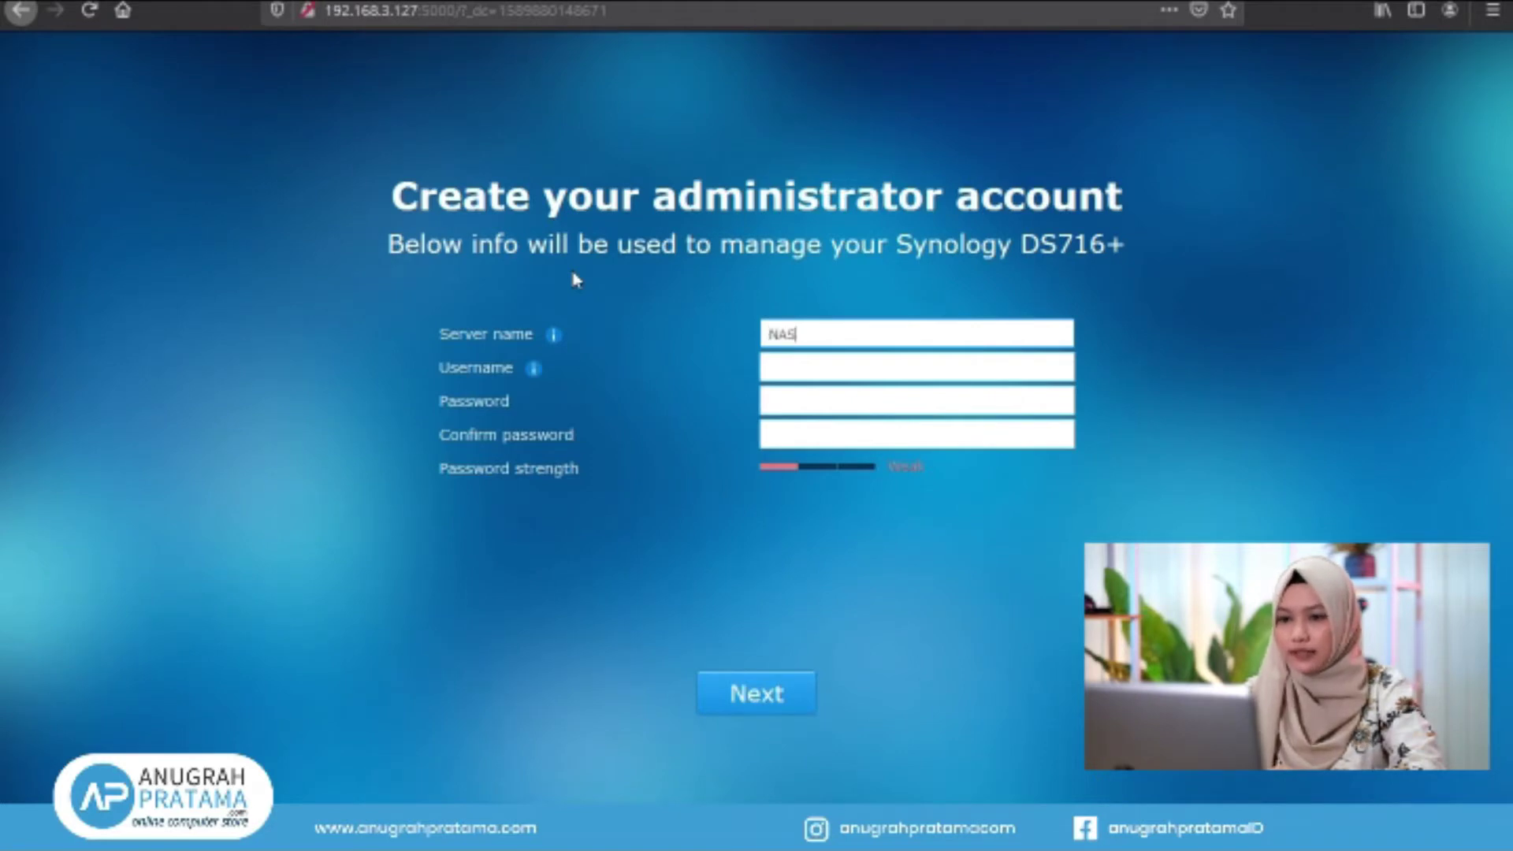
key("Tab")
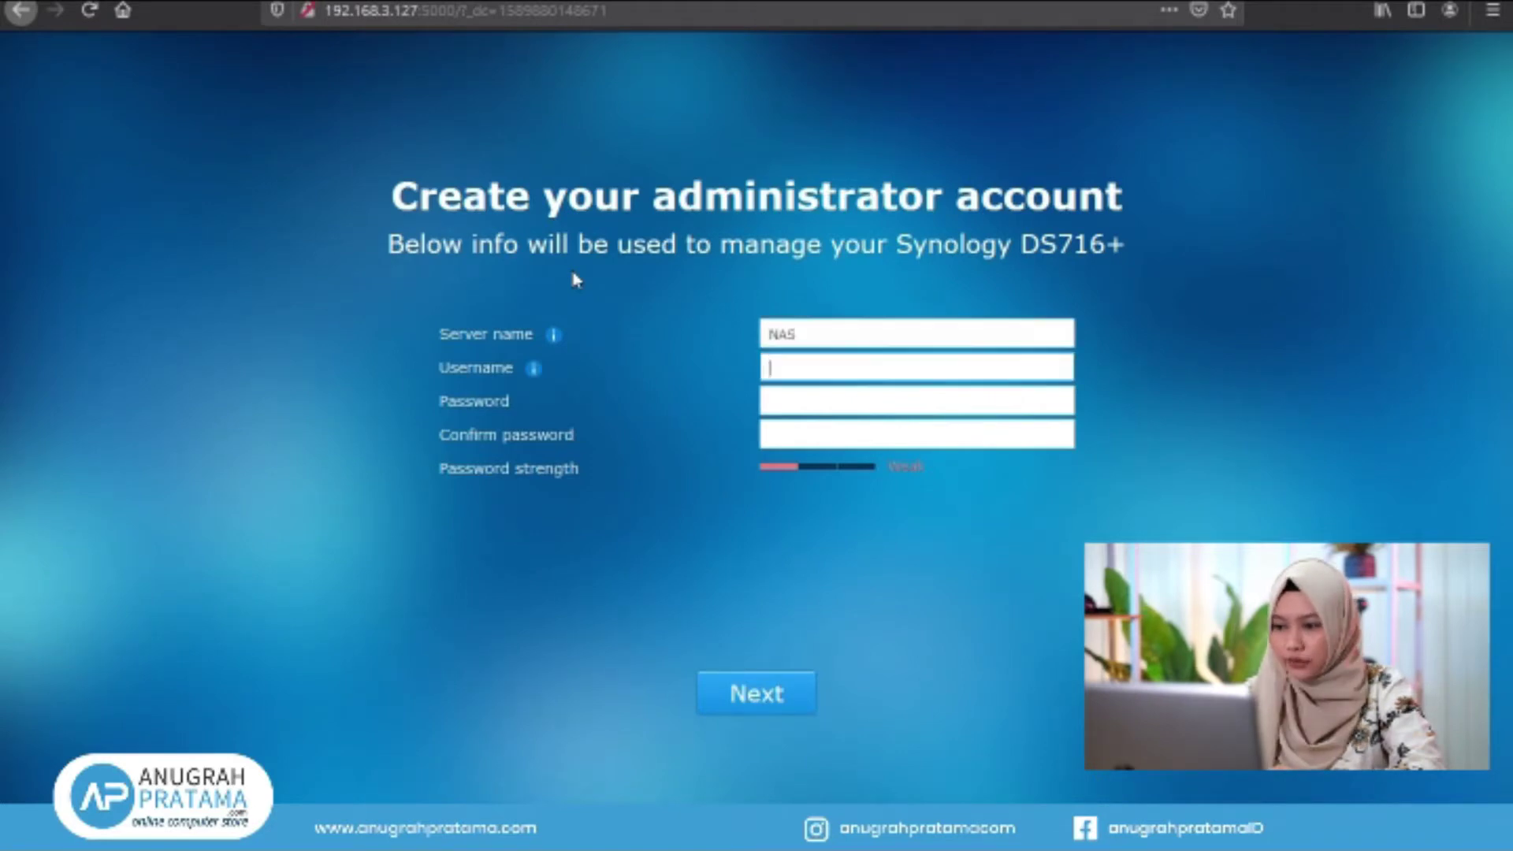
type("admin")
key("Tab")
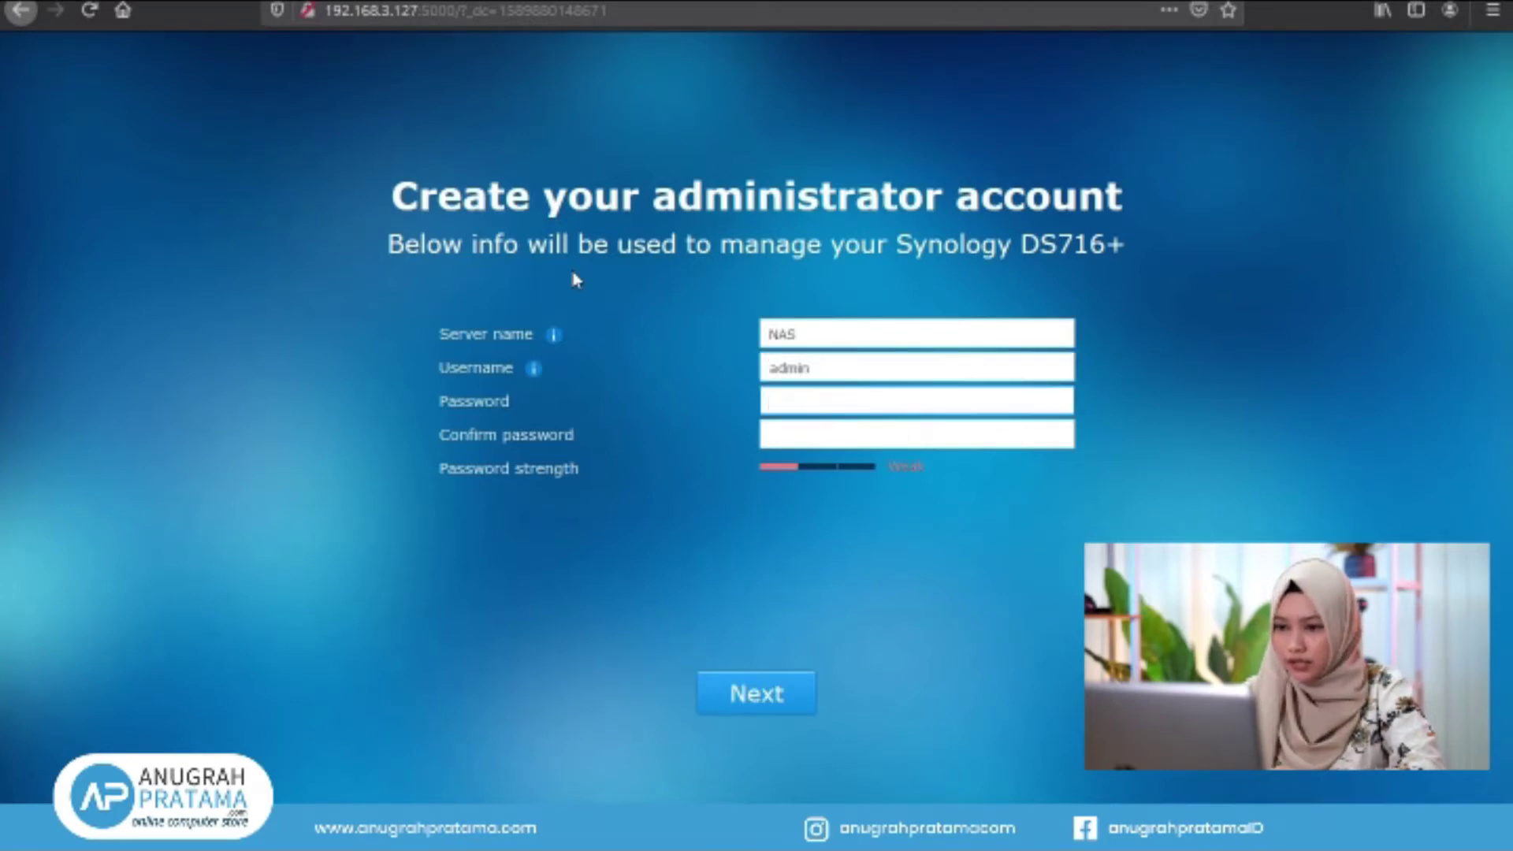
type("123456789")
key("Tab")
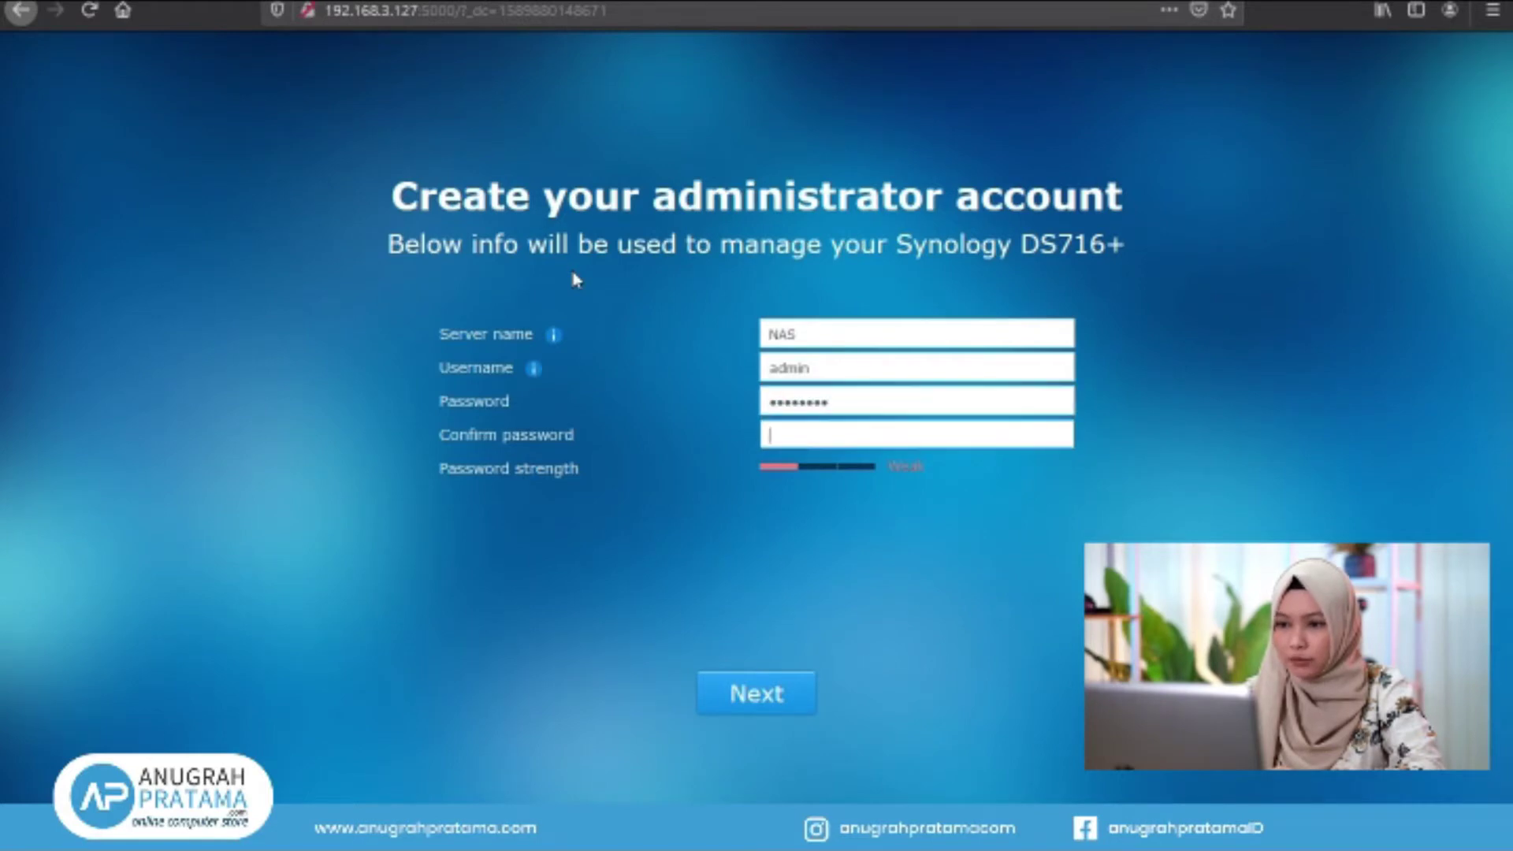
type("123456789")
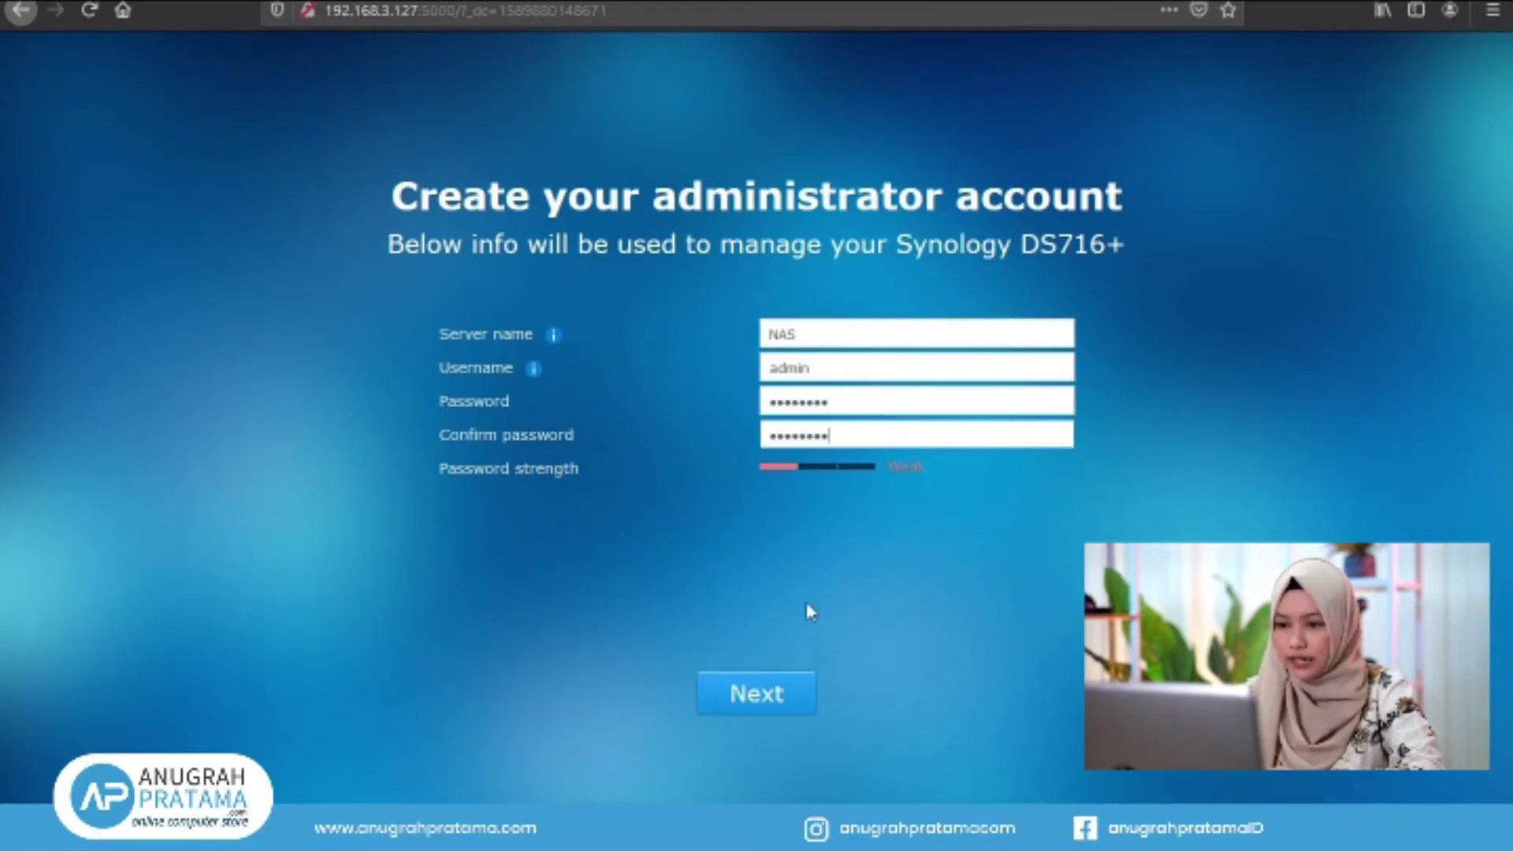
left_click(764, 700)
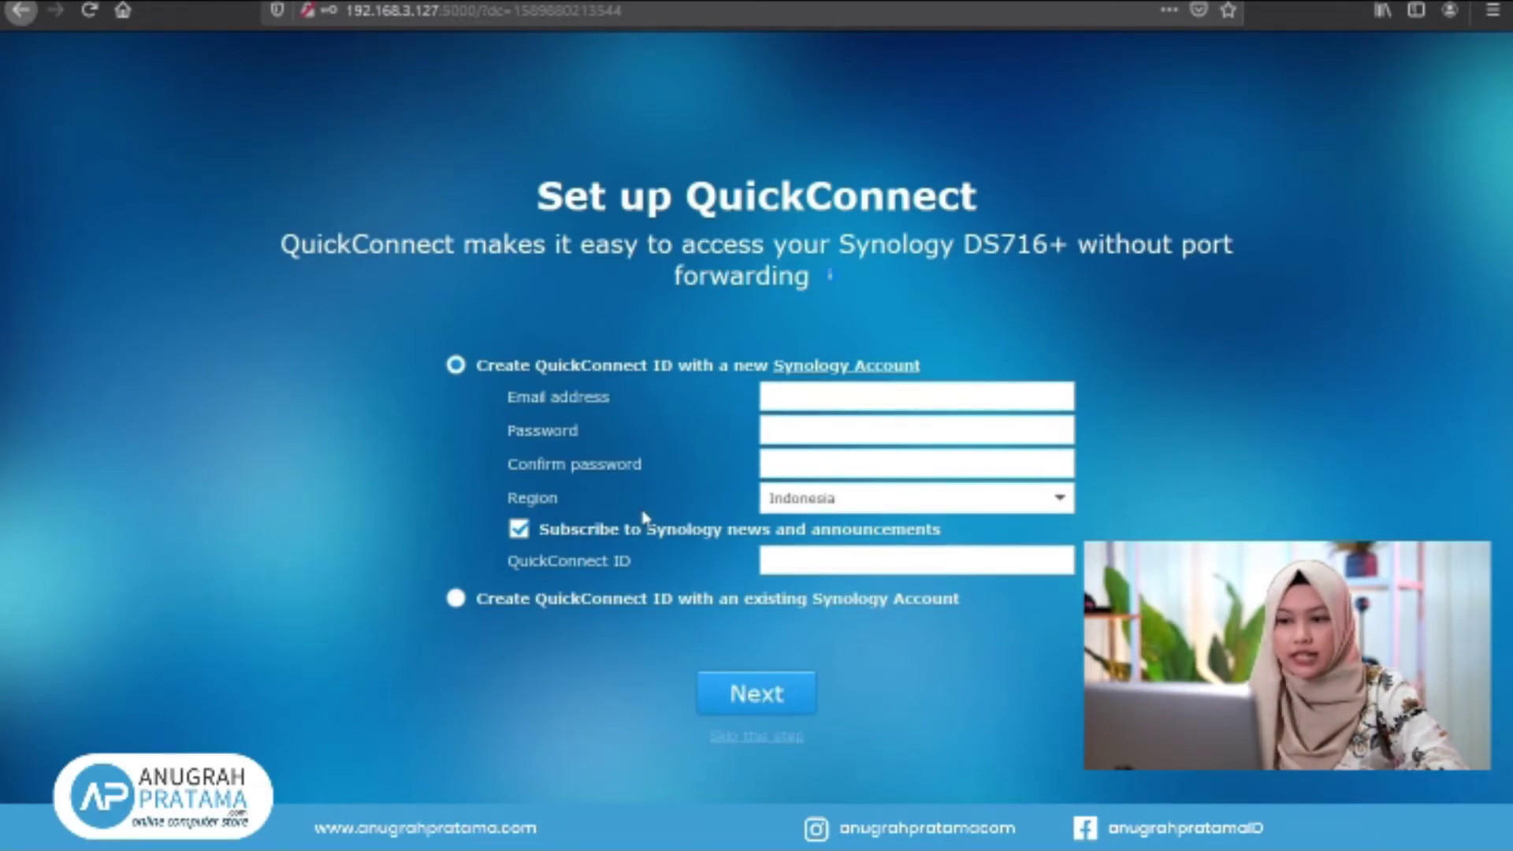
Skip QuickConnect setup, confirming Yes, to reach the You Are All Set! page
left_click(458, 601)
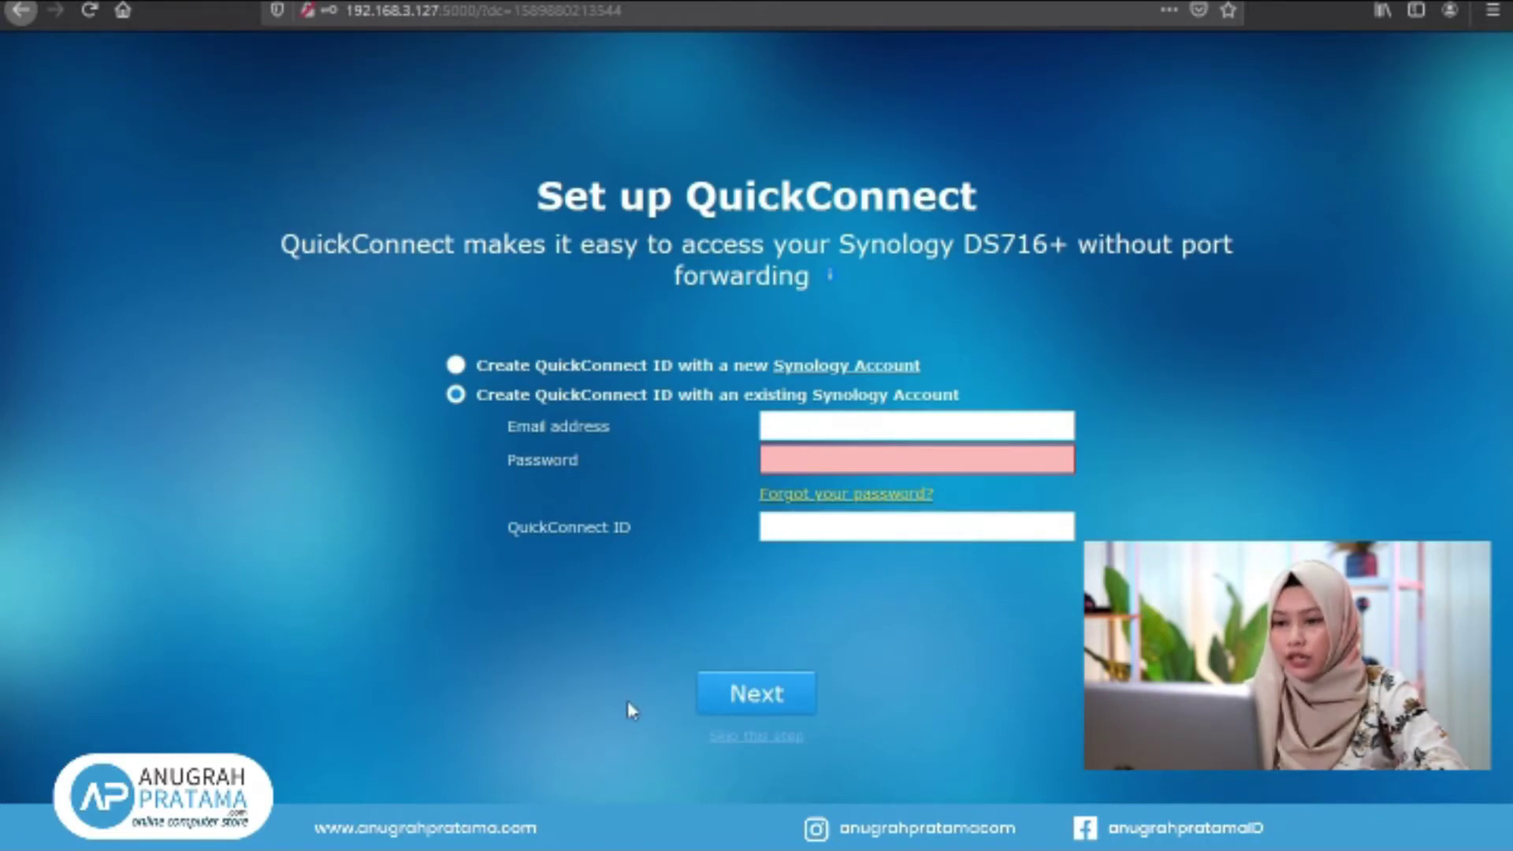
left_click(760, 744)
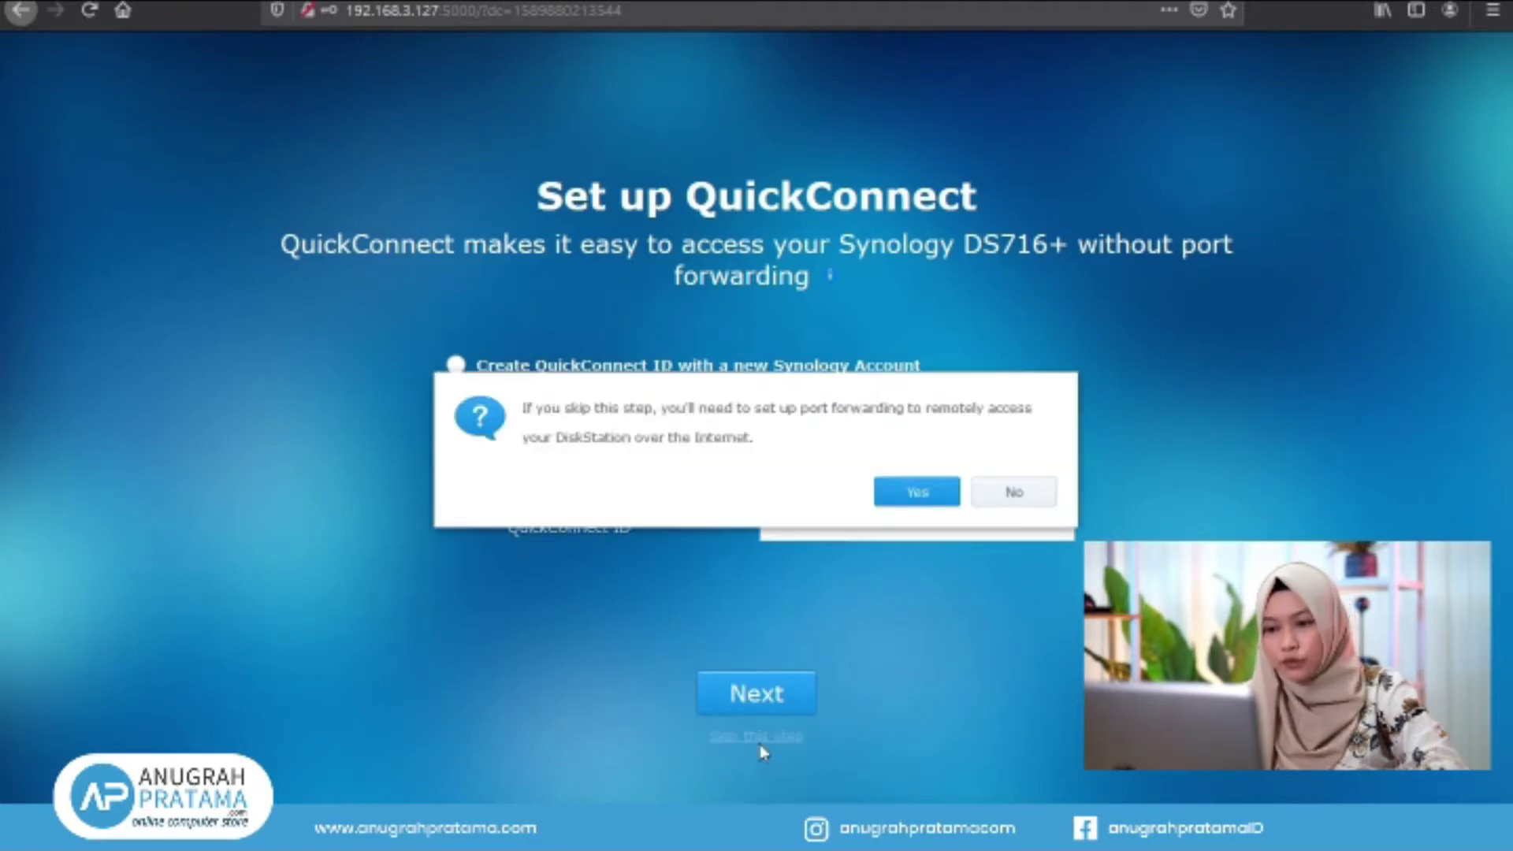
left_click(924, 492)
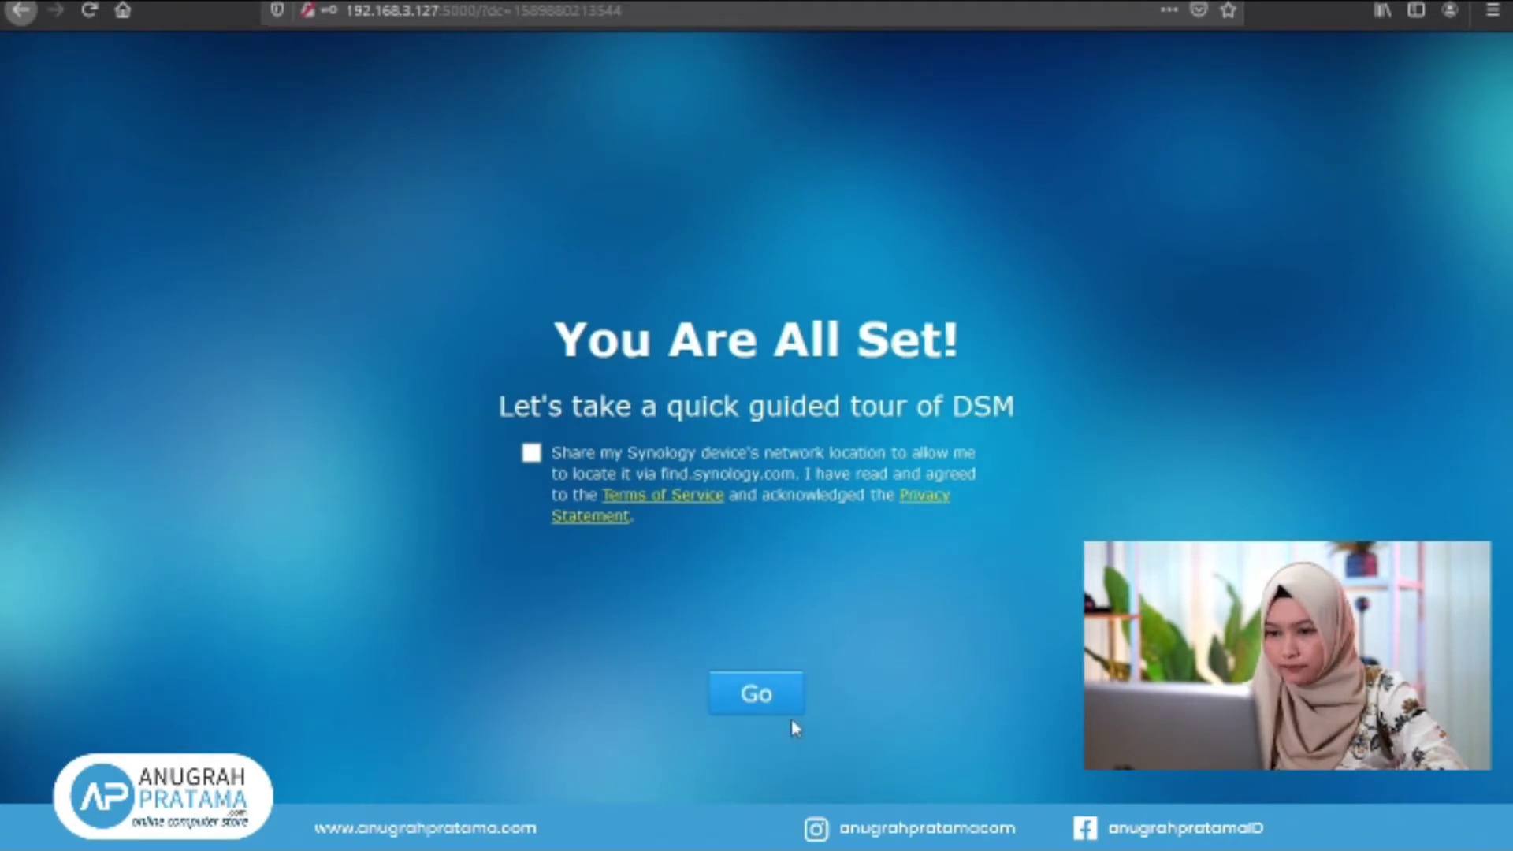
Enter the desktop, dismiss Smart Update, enable device analytics with privacy acknowledgement, and skip the tips
left_click(757, 693)
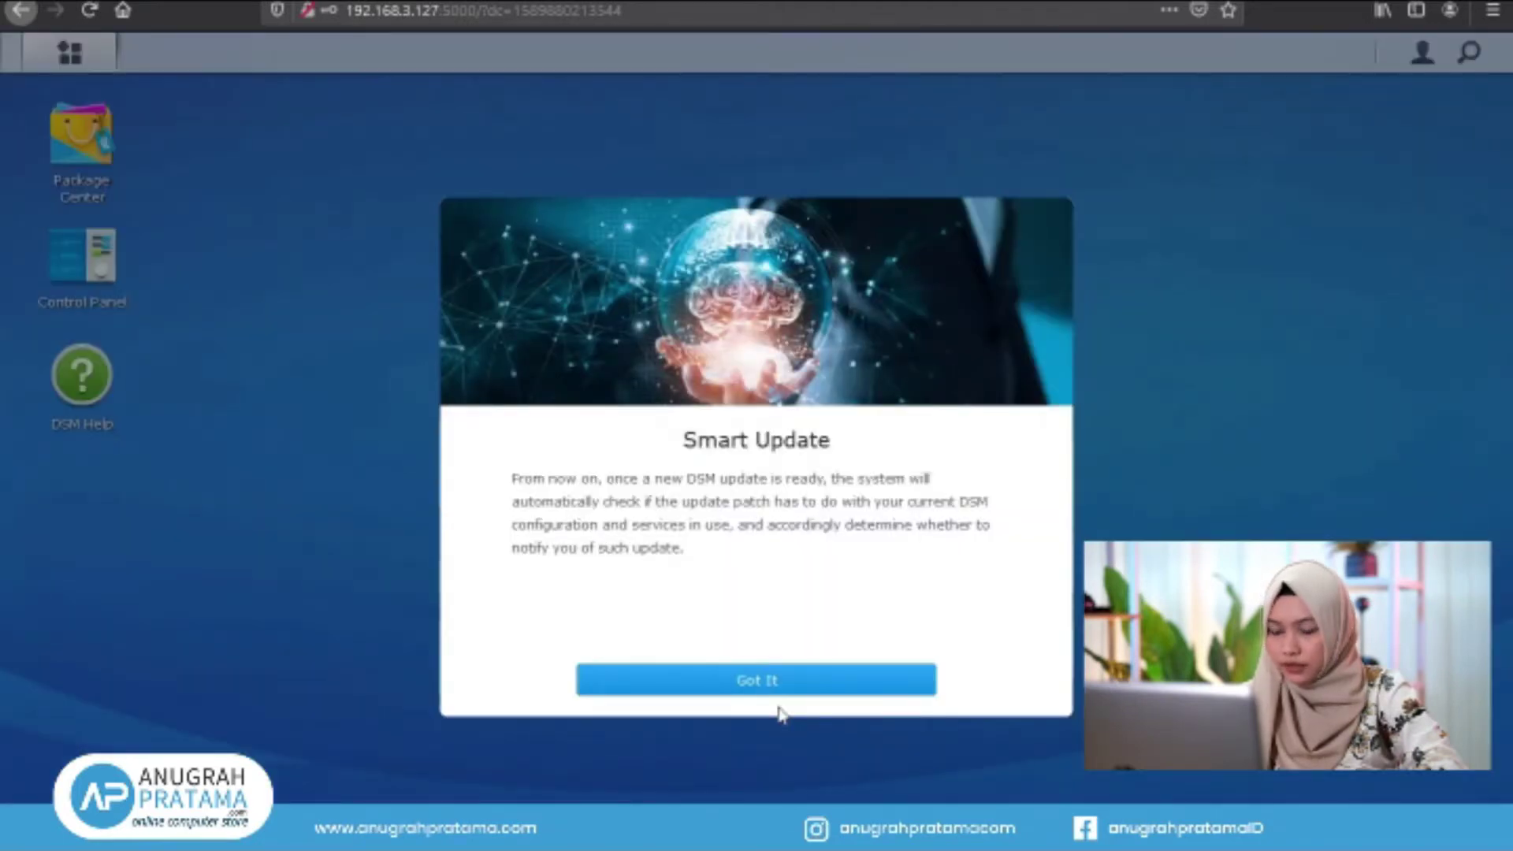
left_click(777, 678)
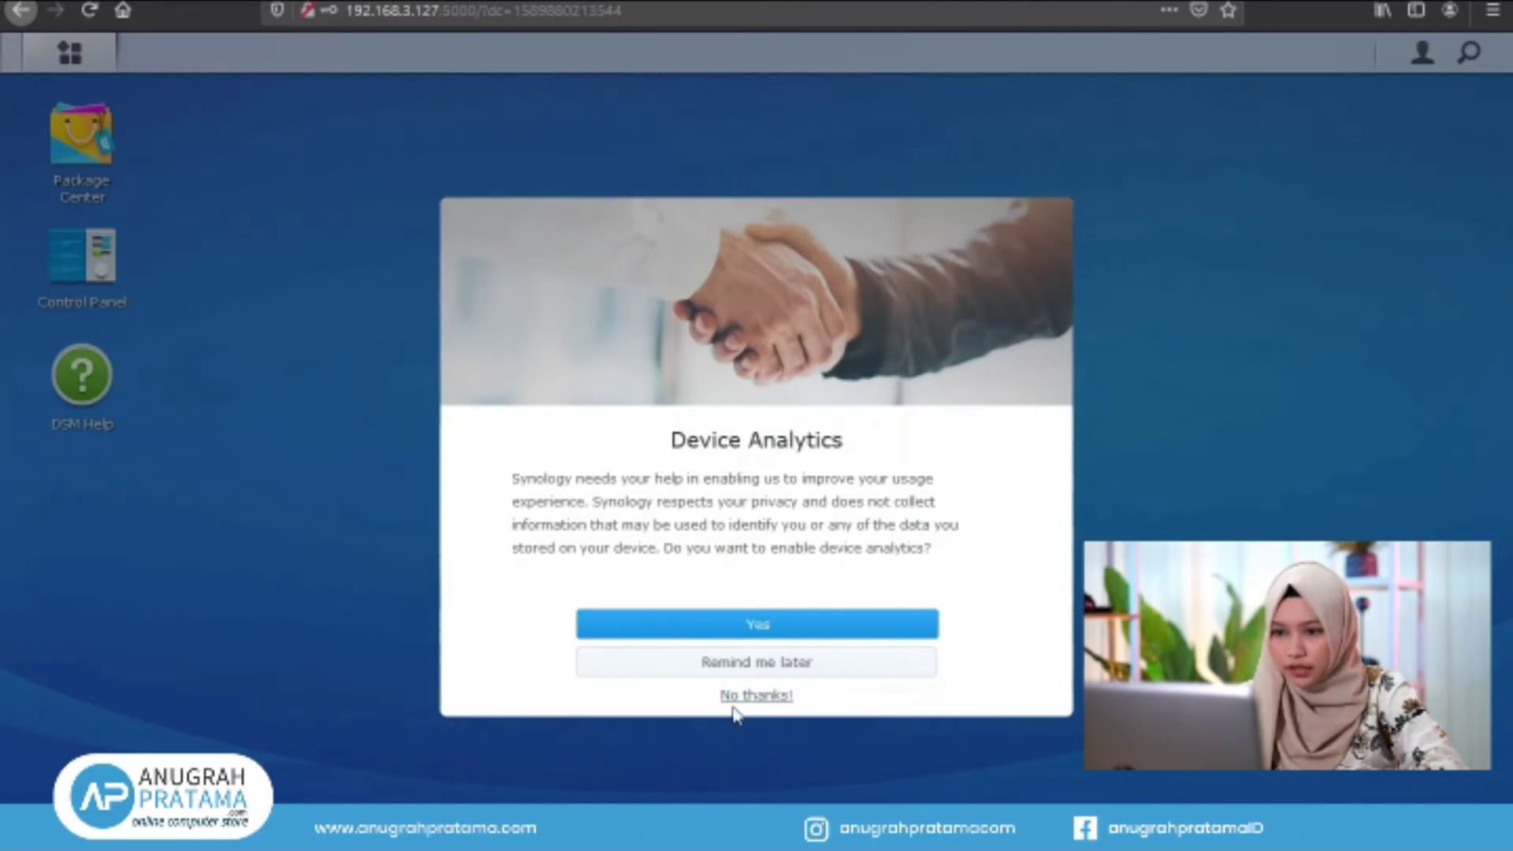
left_click(760, 630)
left_click(603, 617)
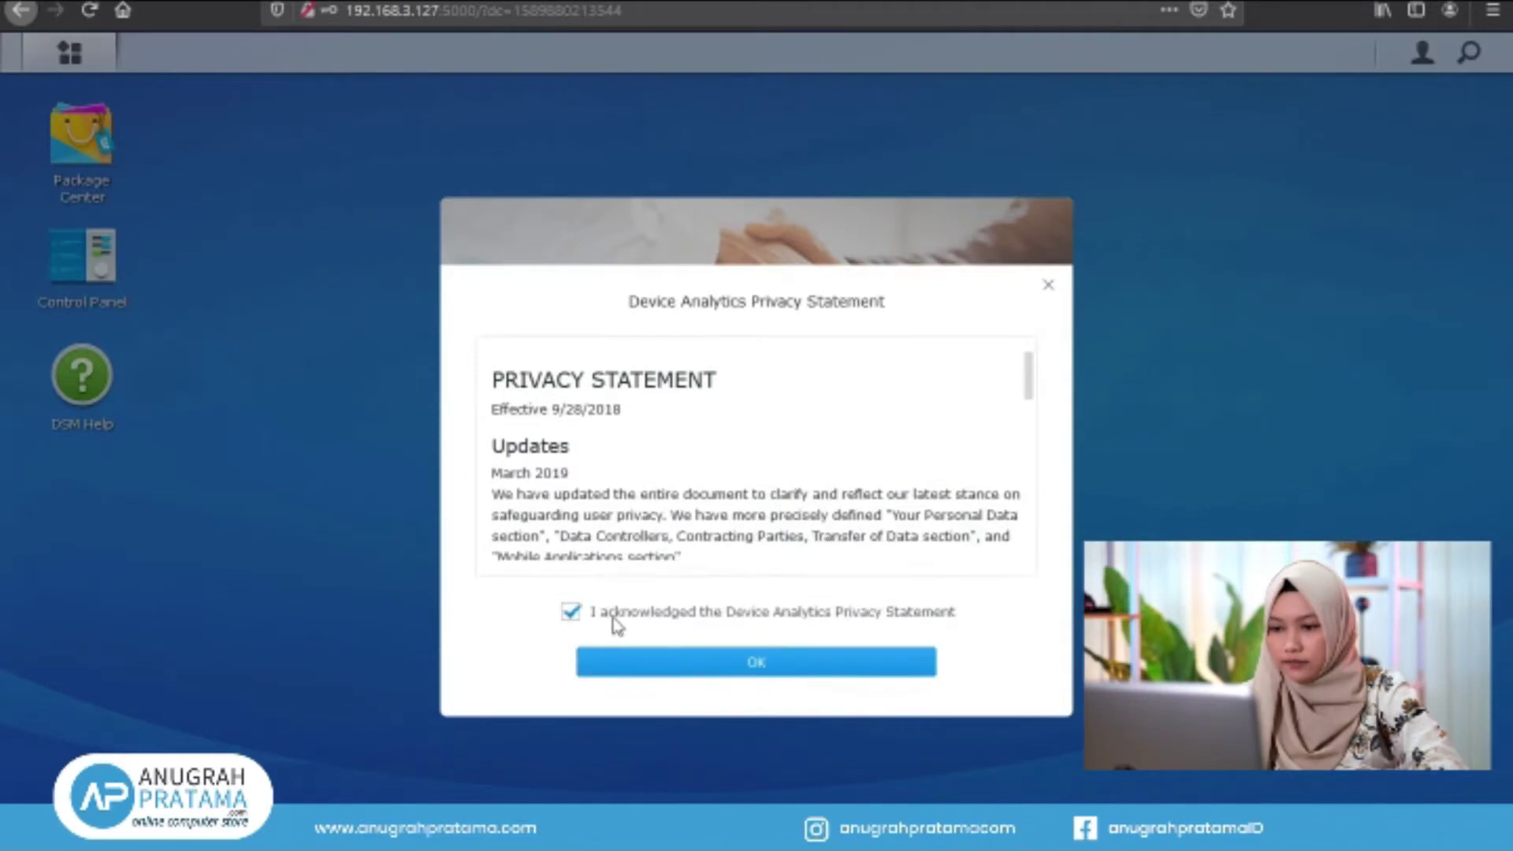
left_click(766, 668)
left_click(523, 341)
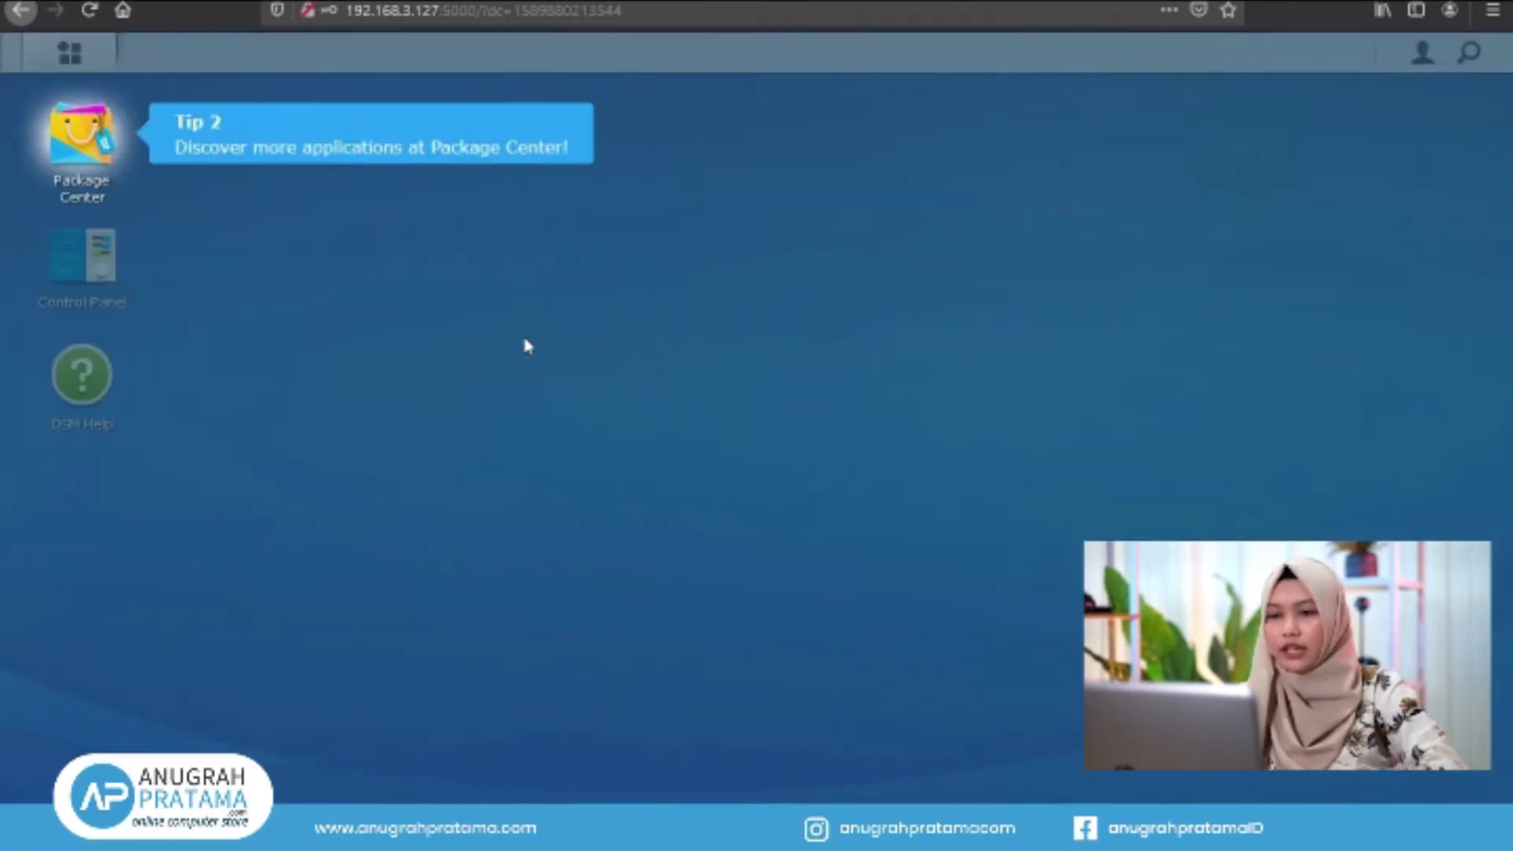
left_click(523, 340)
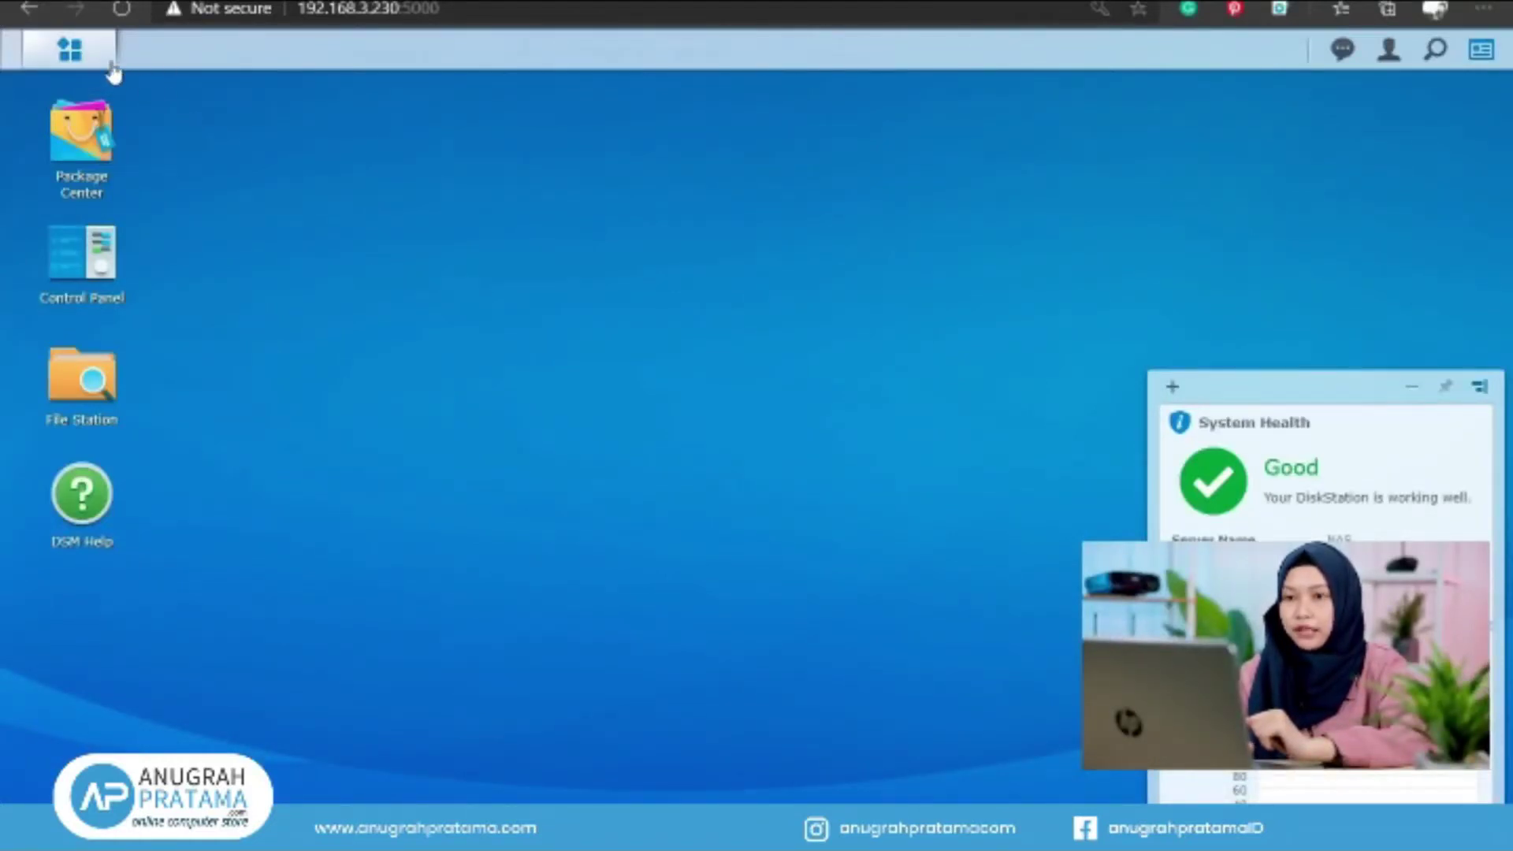
Launch Storage Manager from the Main Menu, maximize it, and view the HDD/SSD drive list
left_click(70, 52)
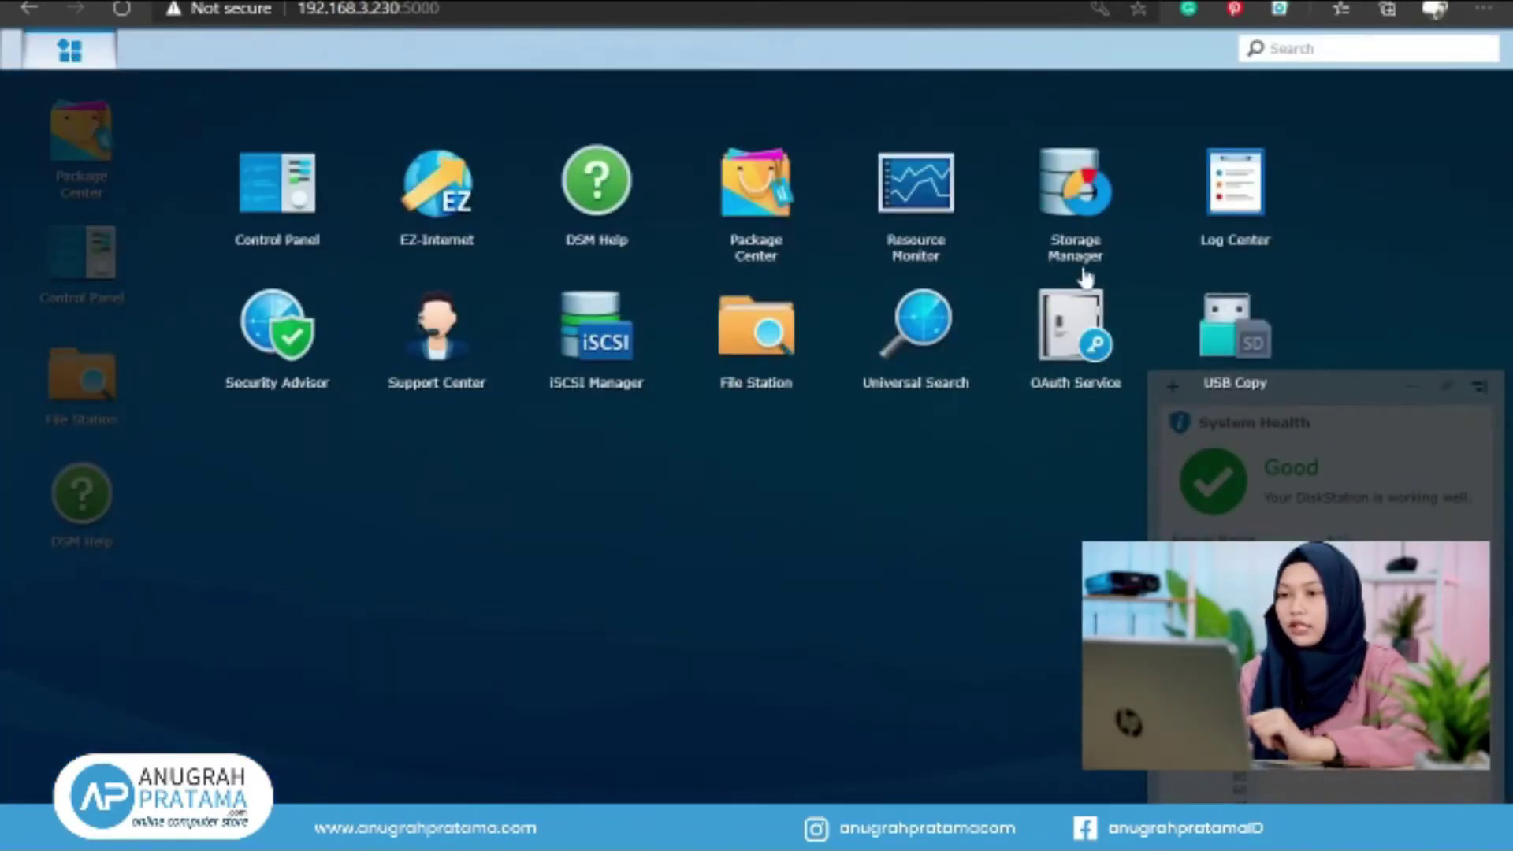
left_click(1081, 207)
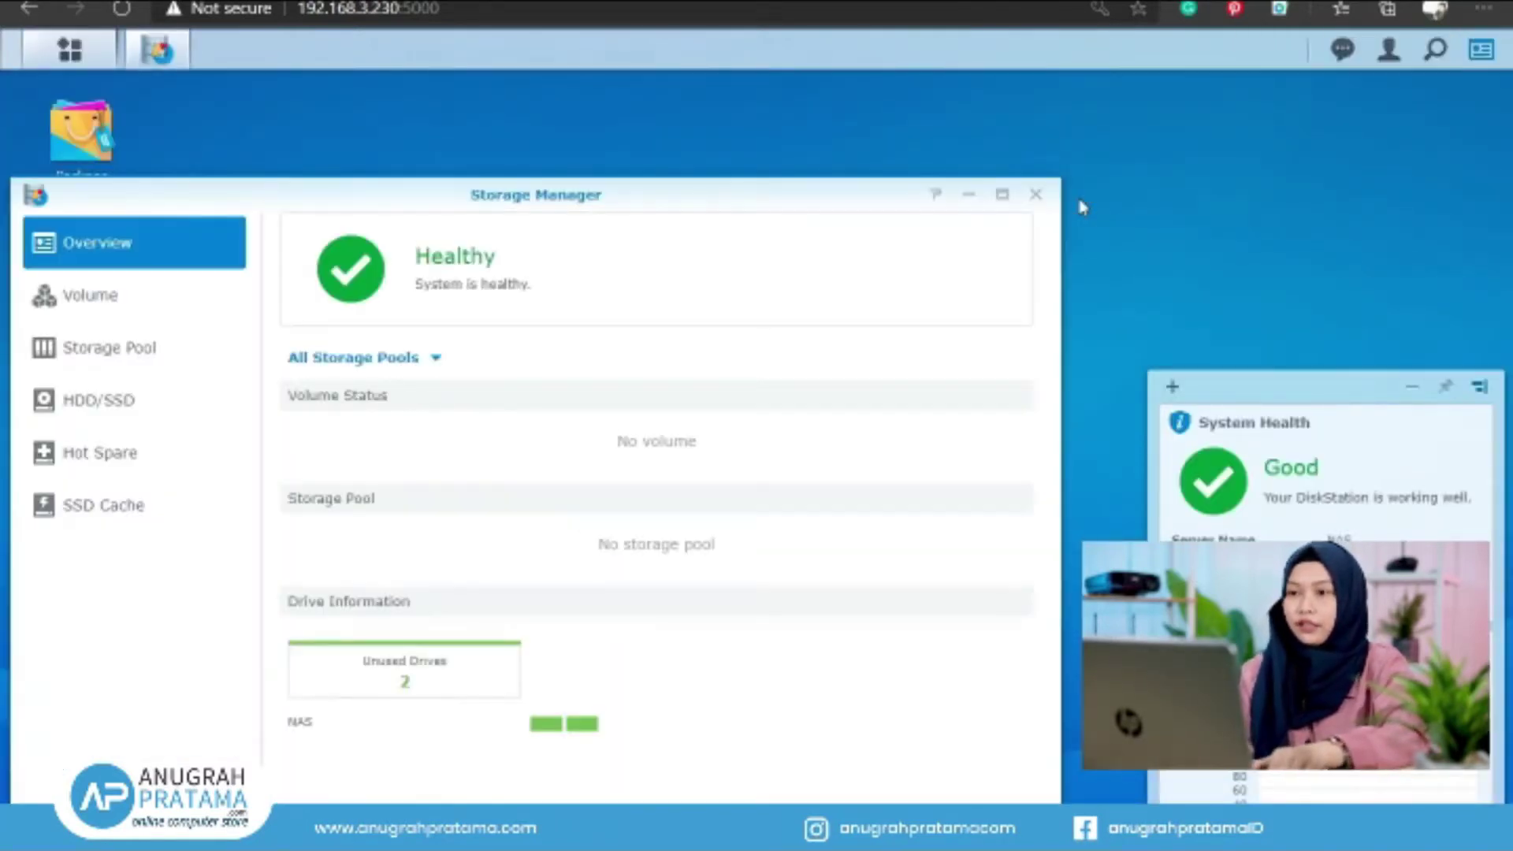
left_click(1001, 197)
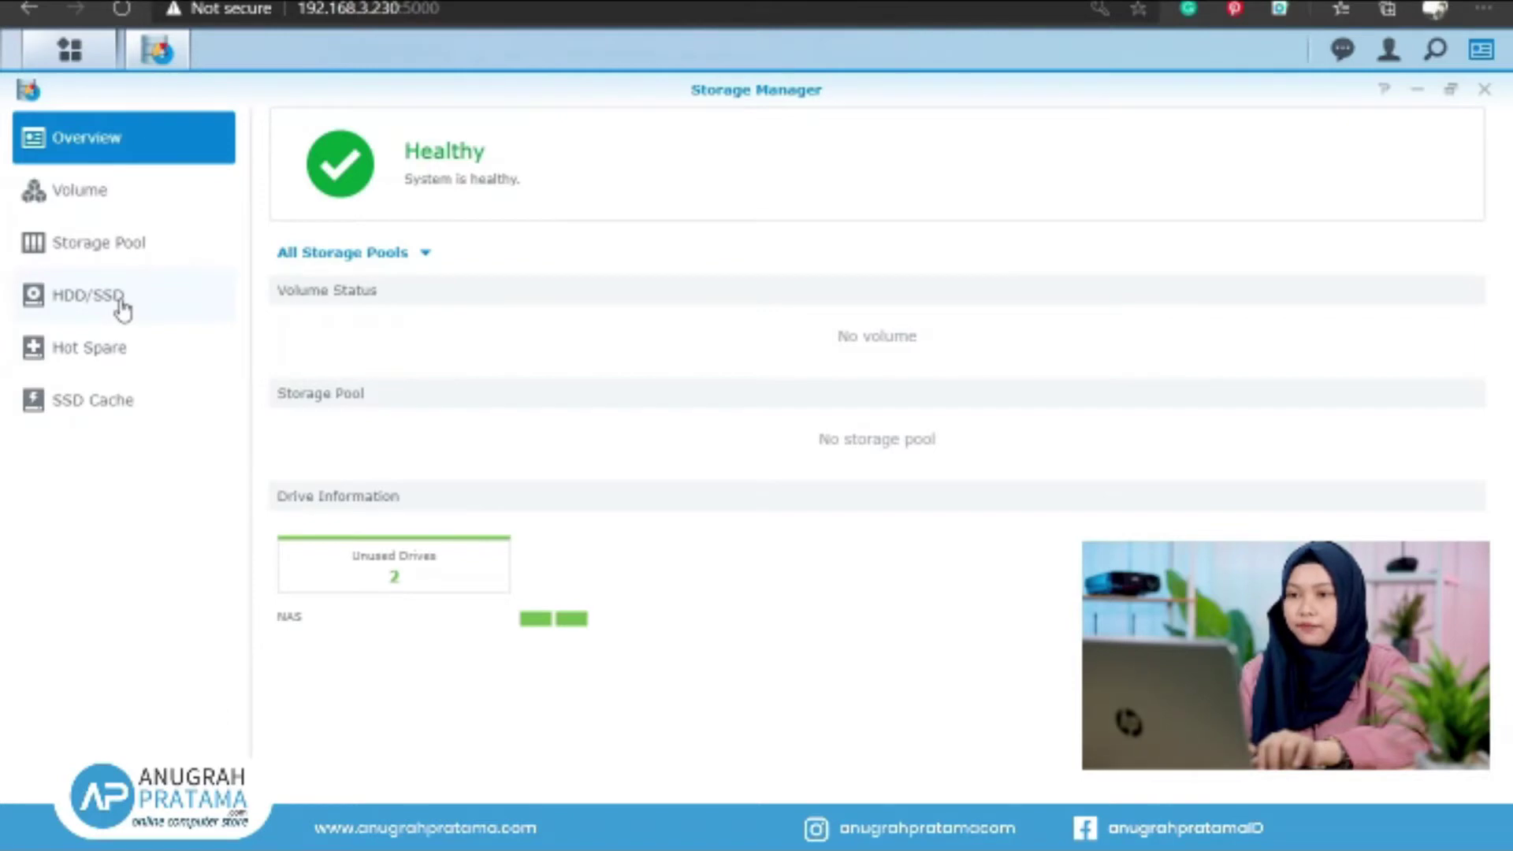
left_click(122, 307)
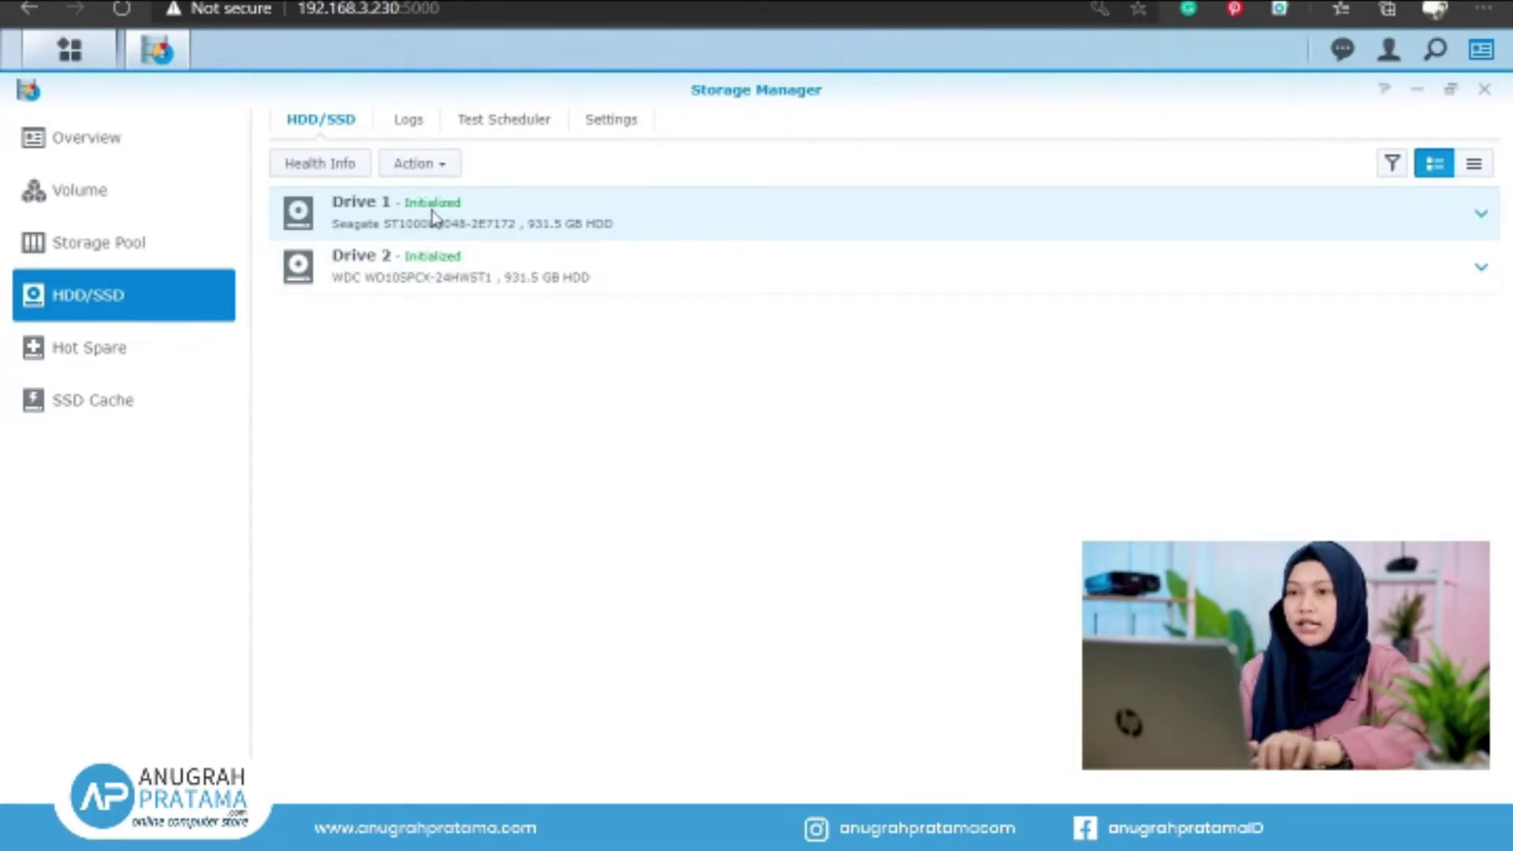
Create a new storage pool of the Better performance type from the Storage Pool page
left_click(150, 245)
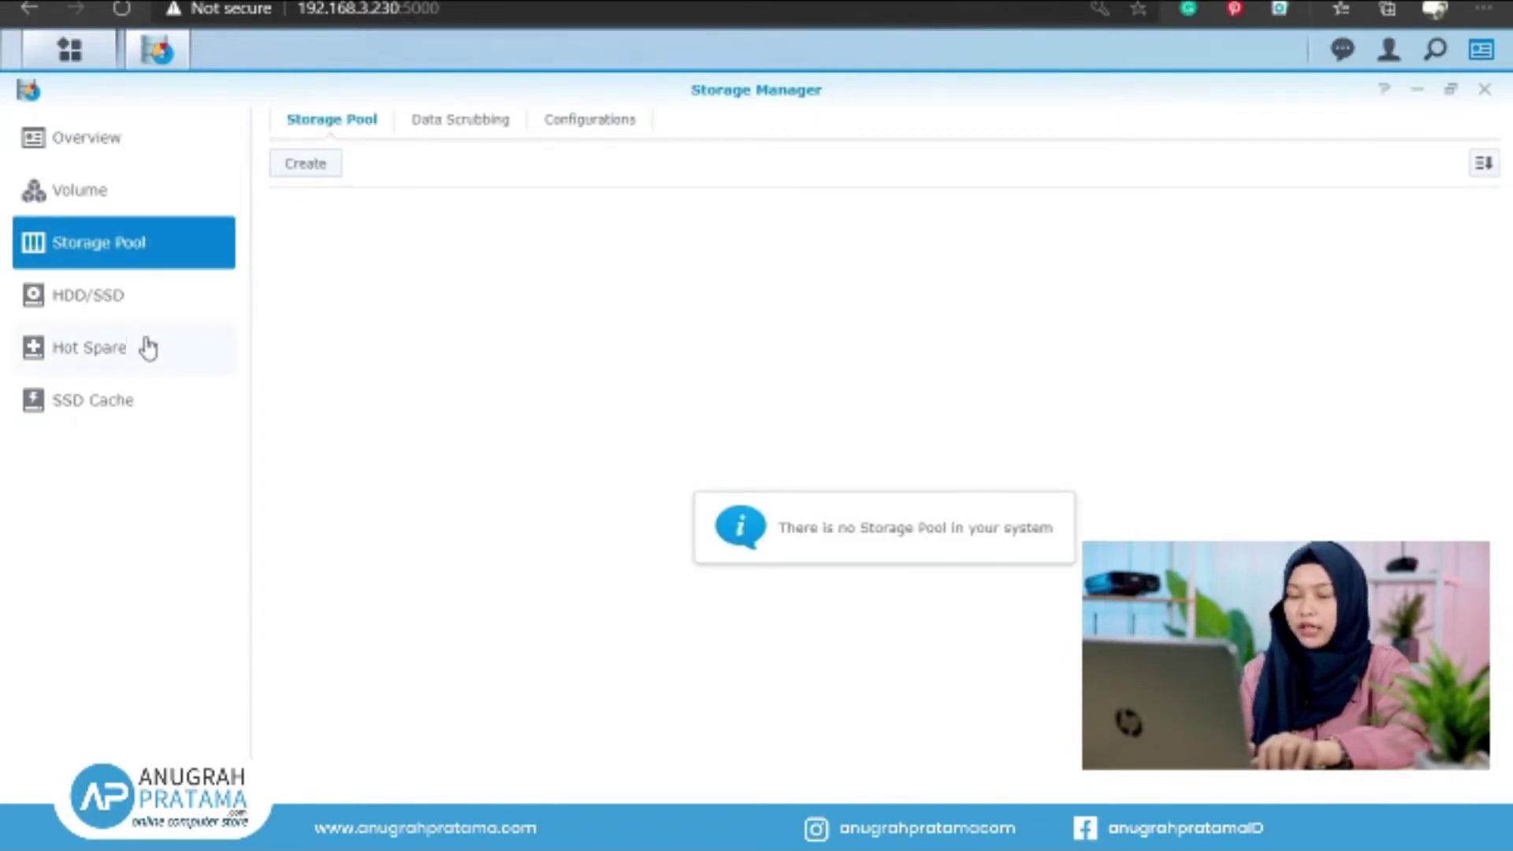
left_click(306, 165)
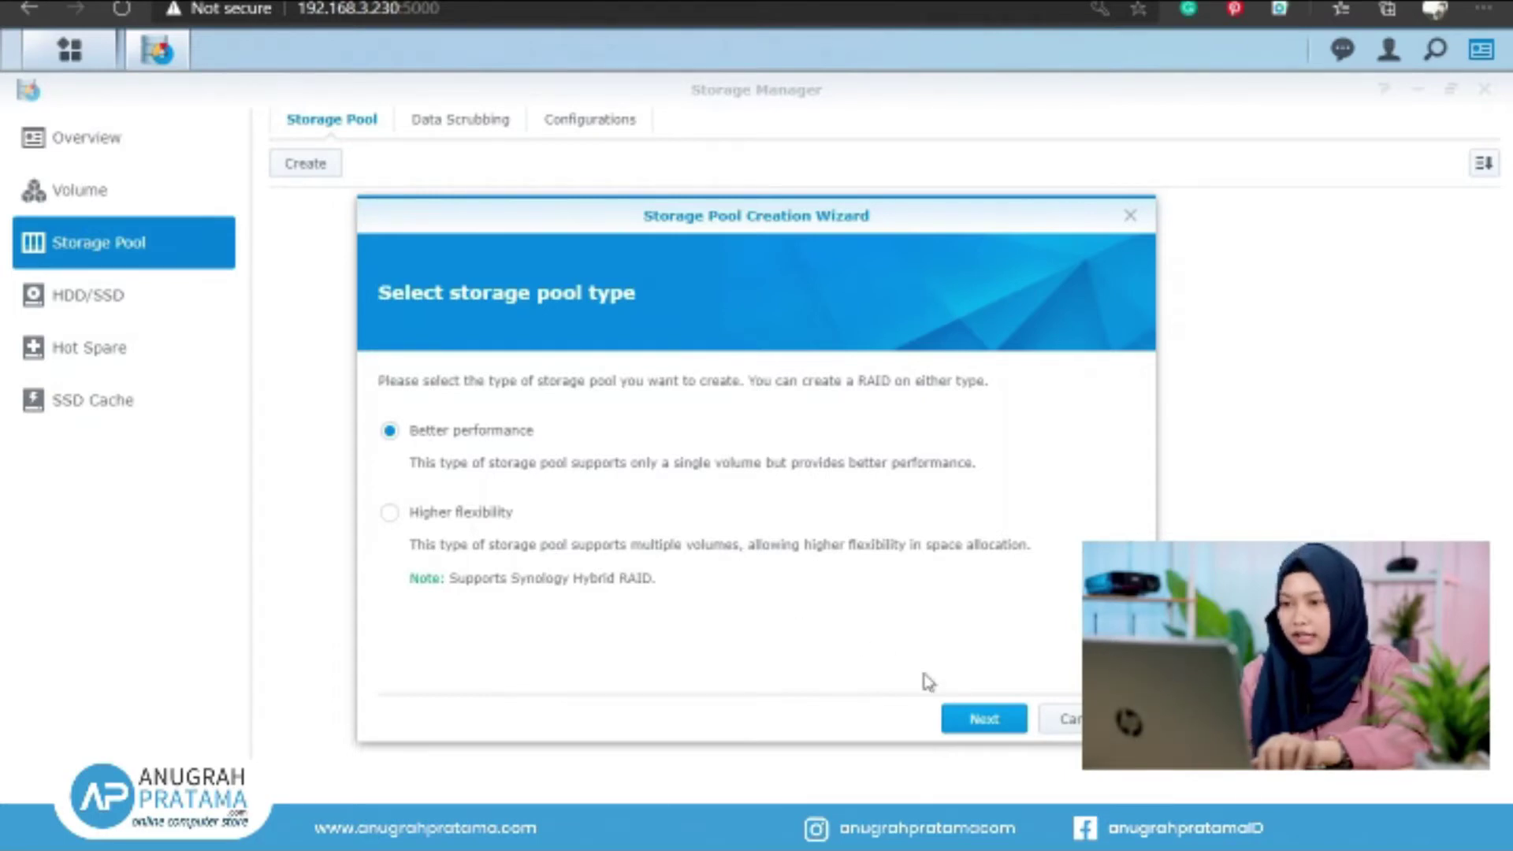
left_click(998, 725)
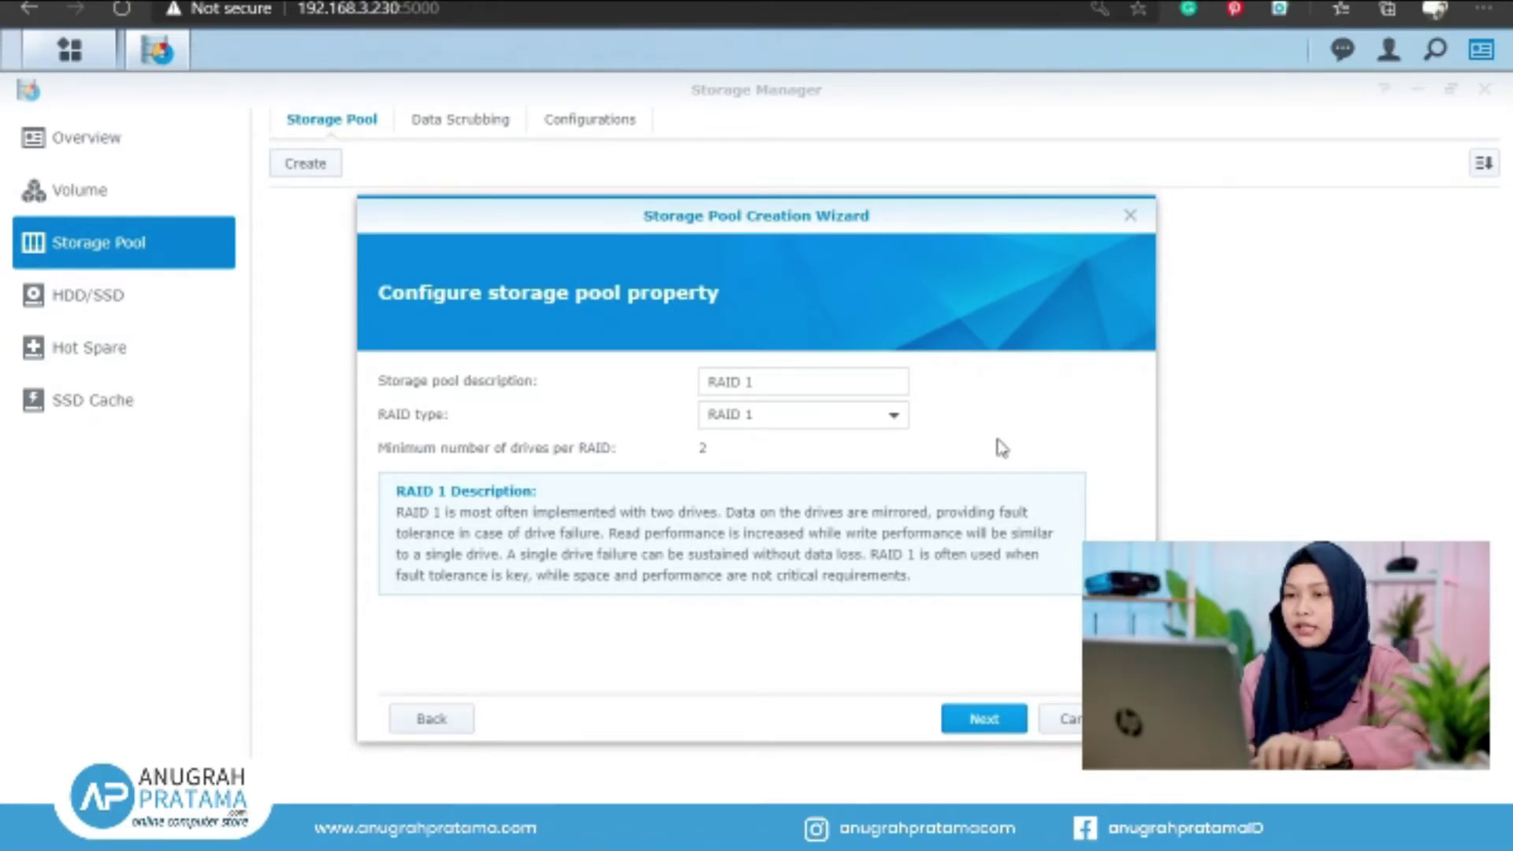
Compare the Basic and RAID 0 options, keep RAID 1 as the RAID type, and continue
left_click(746, 430)
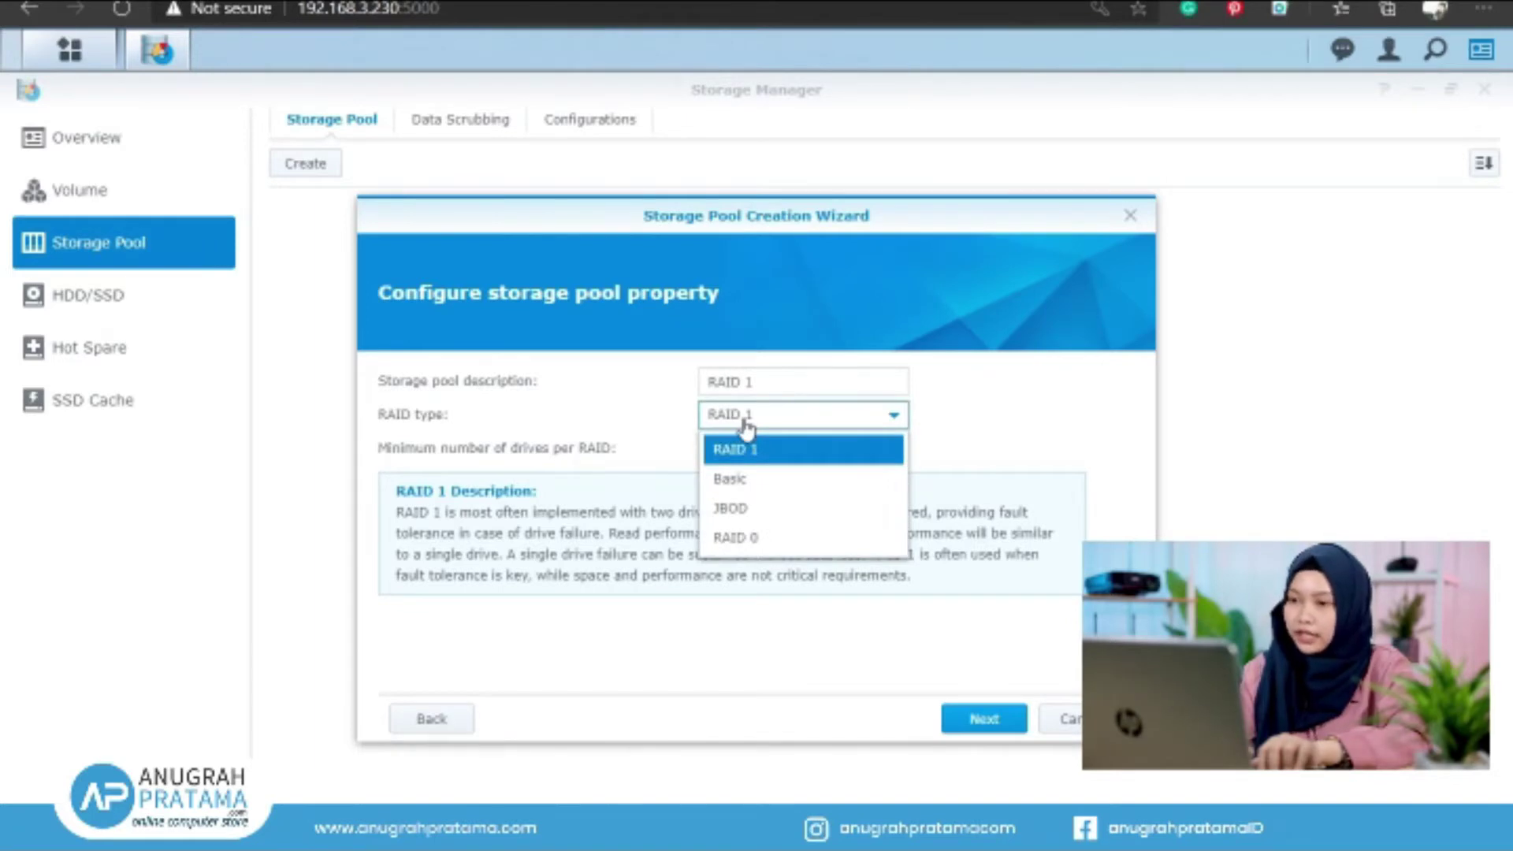
left_click(792, 485)
left_click(787, 437)
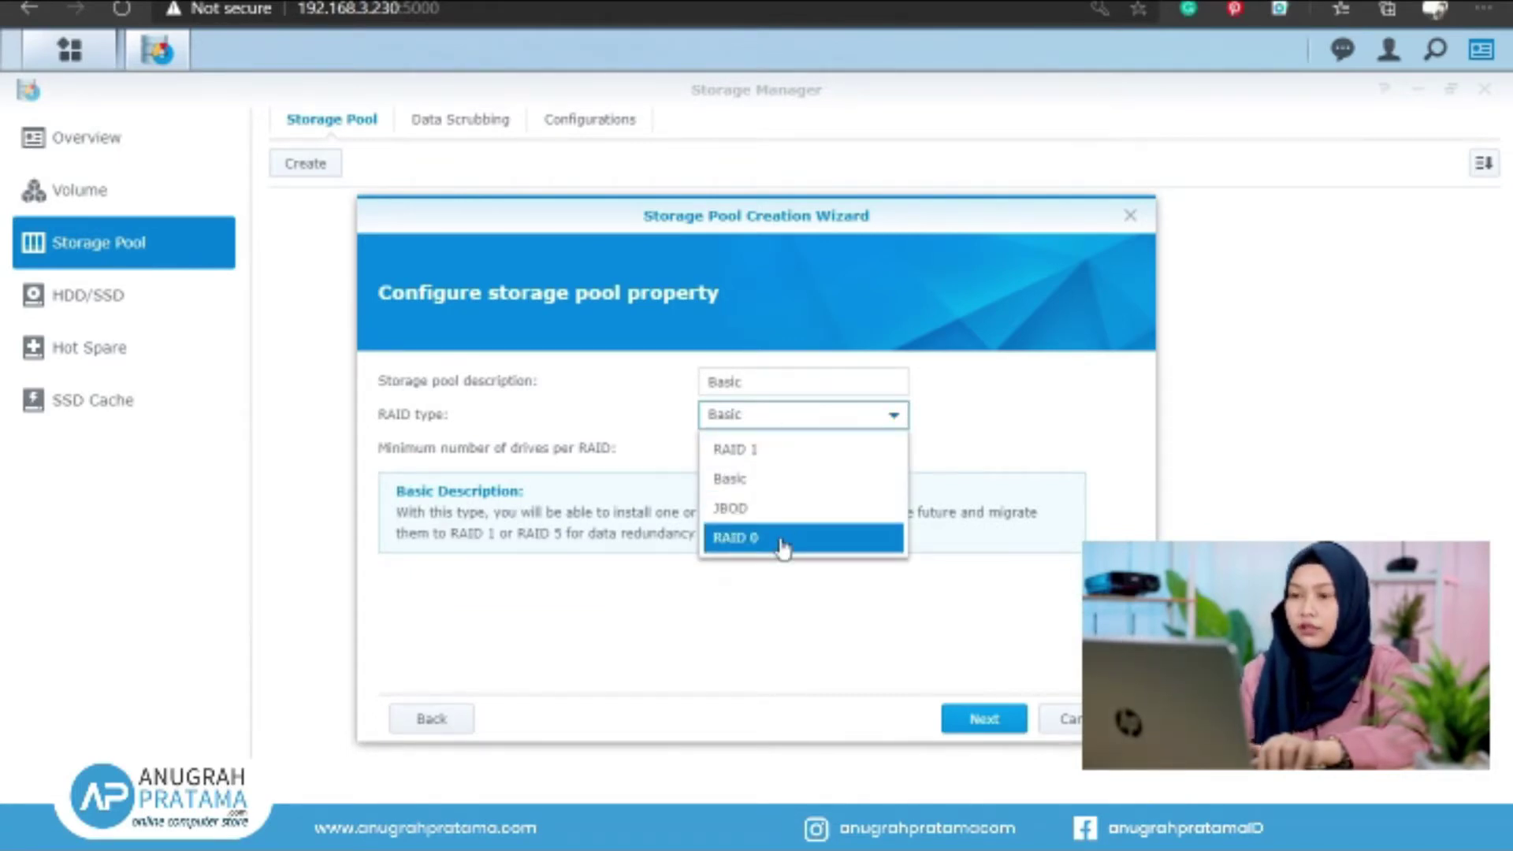
left_click(743, 462)
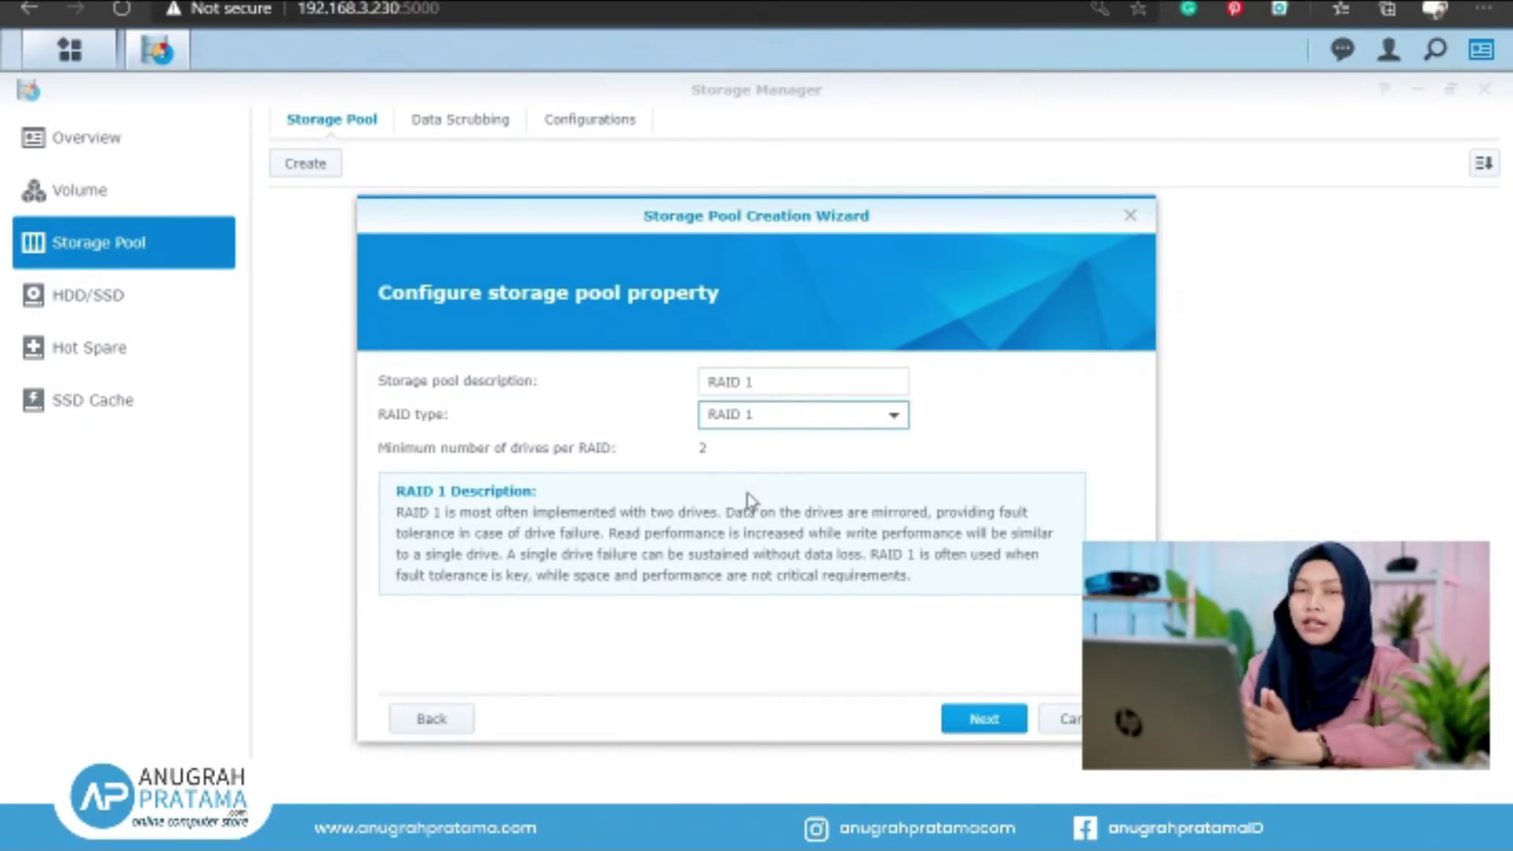
left_click(859, 520)
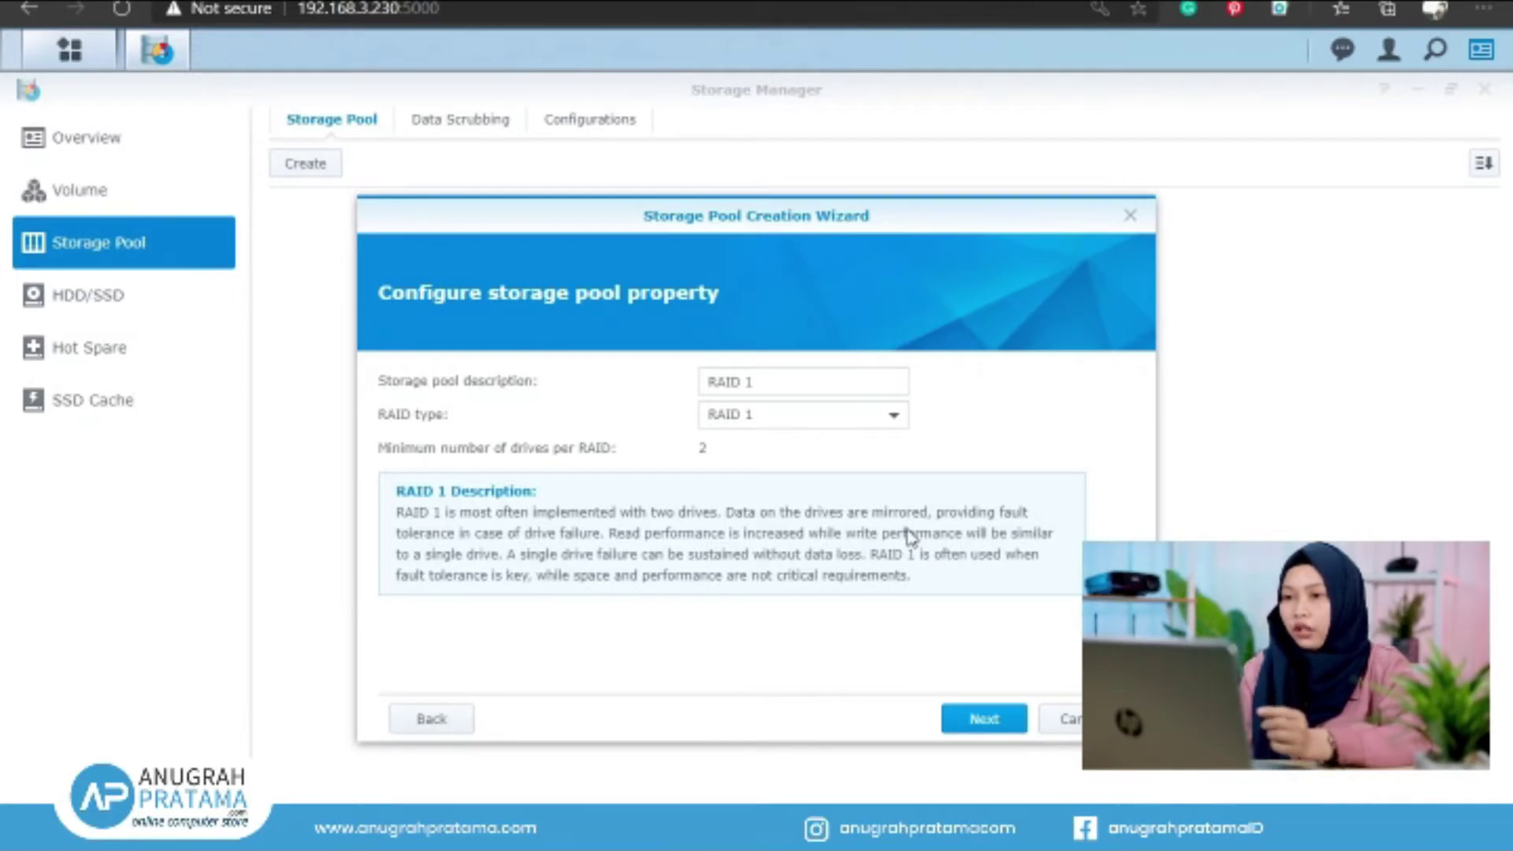
left_click(891, 414)
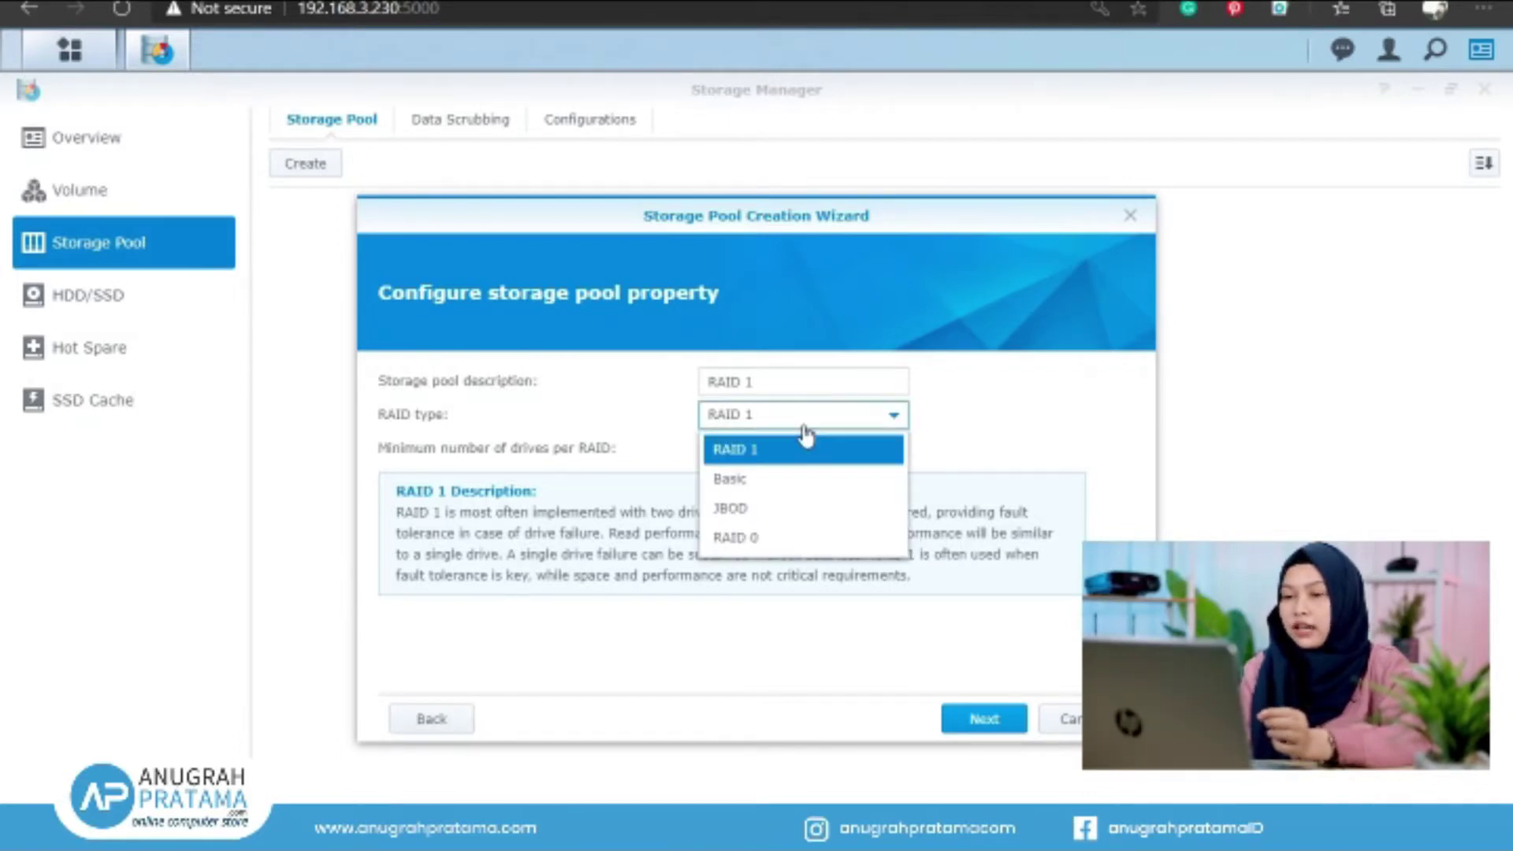
left_click(792, 539)
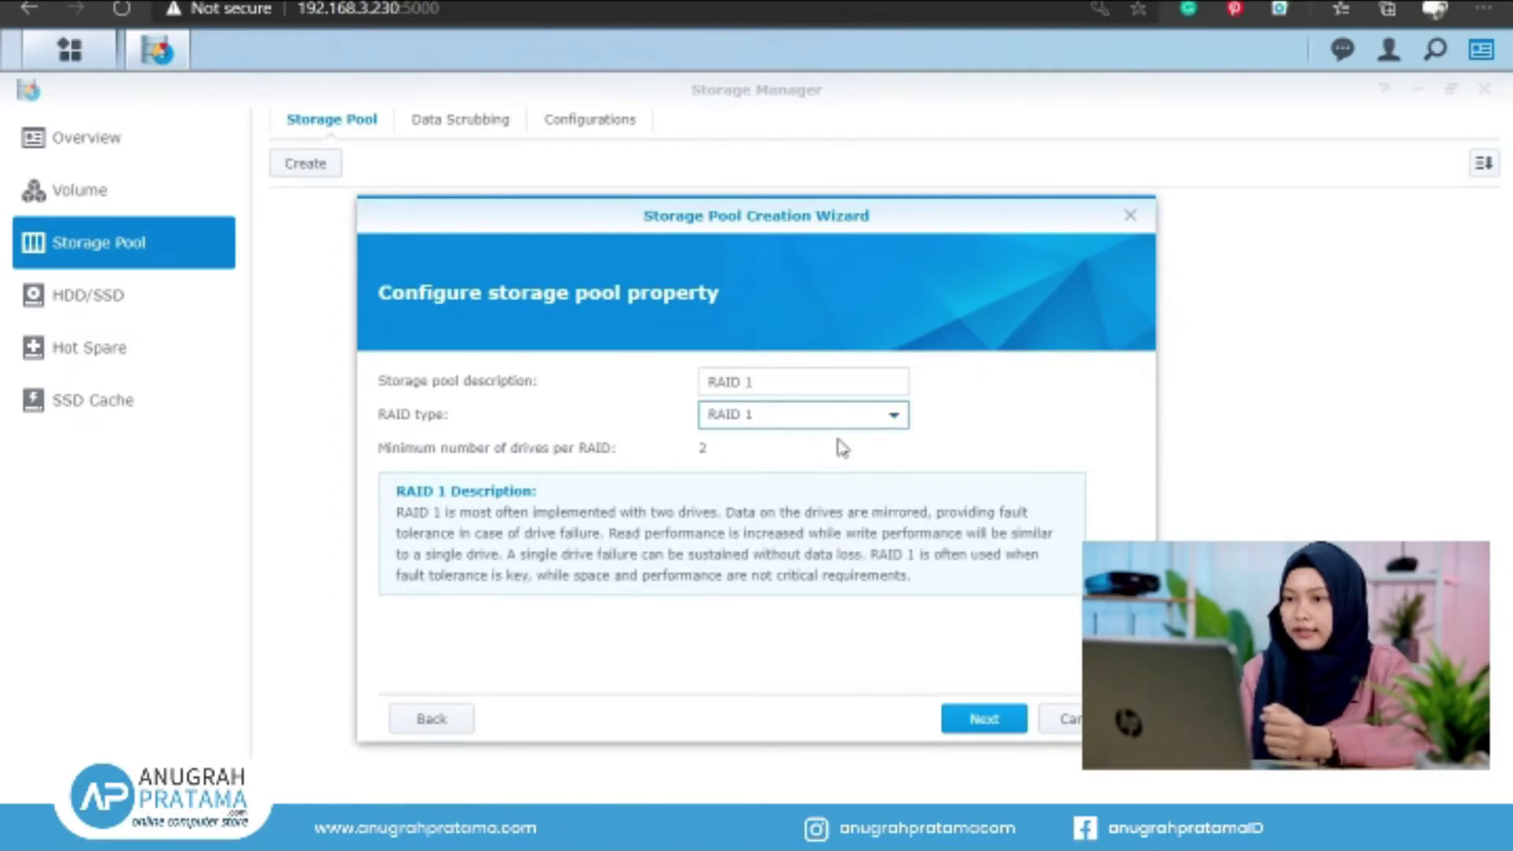
left_click(981, 717)
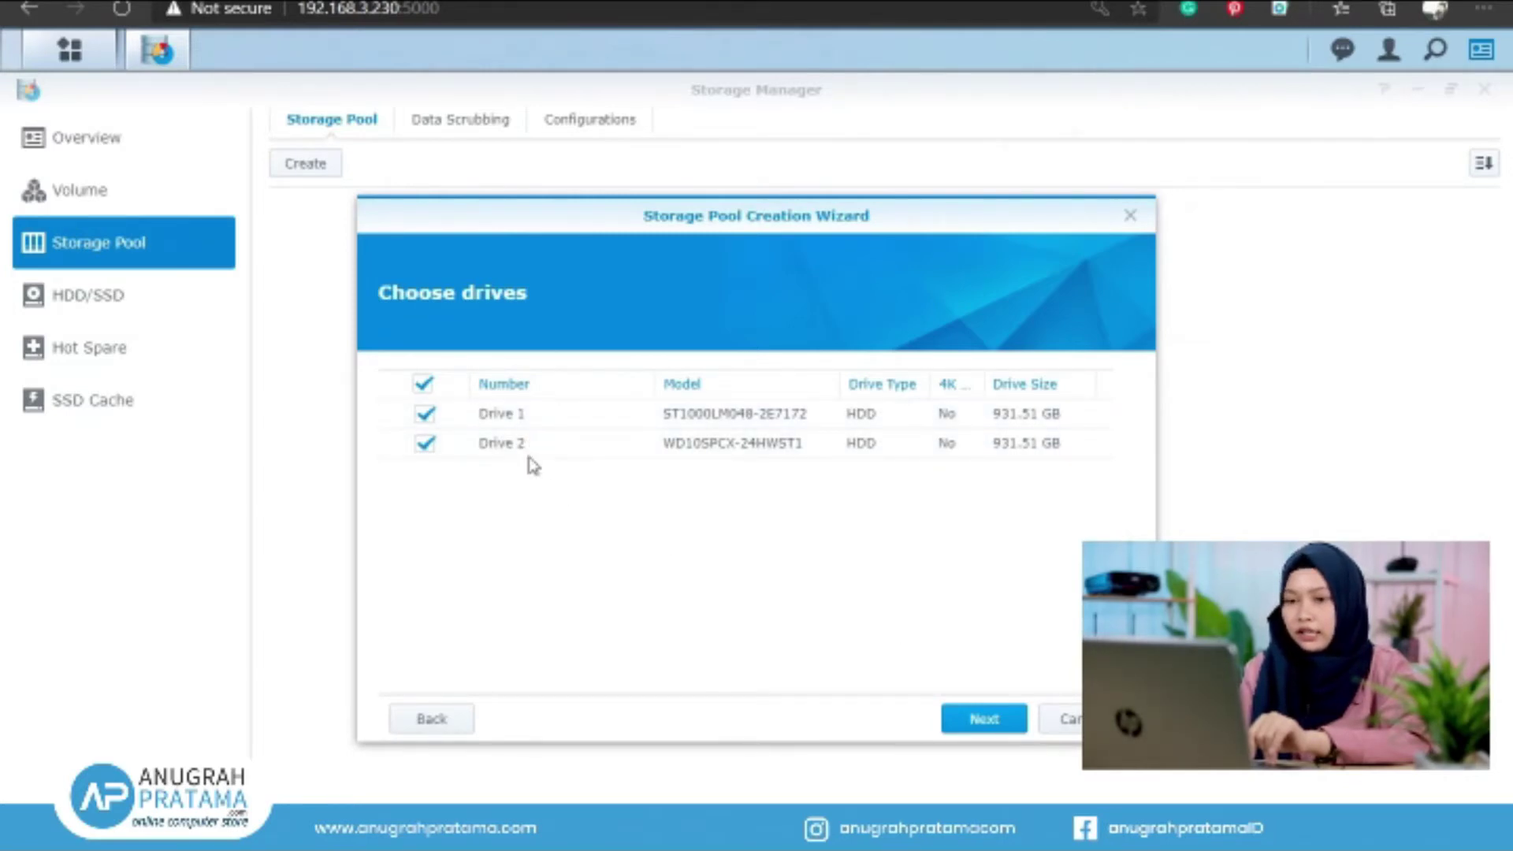
Proceed with Drive 1 and Drive 2, accepting the warning that their data will be erased
left_click(968, 727)
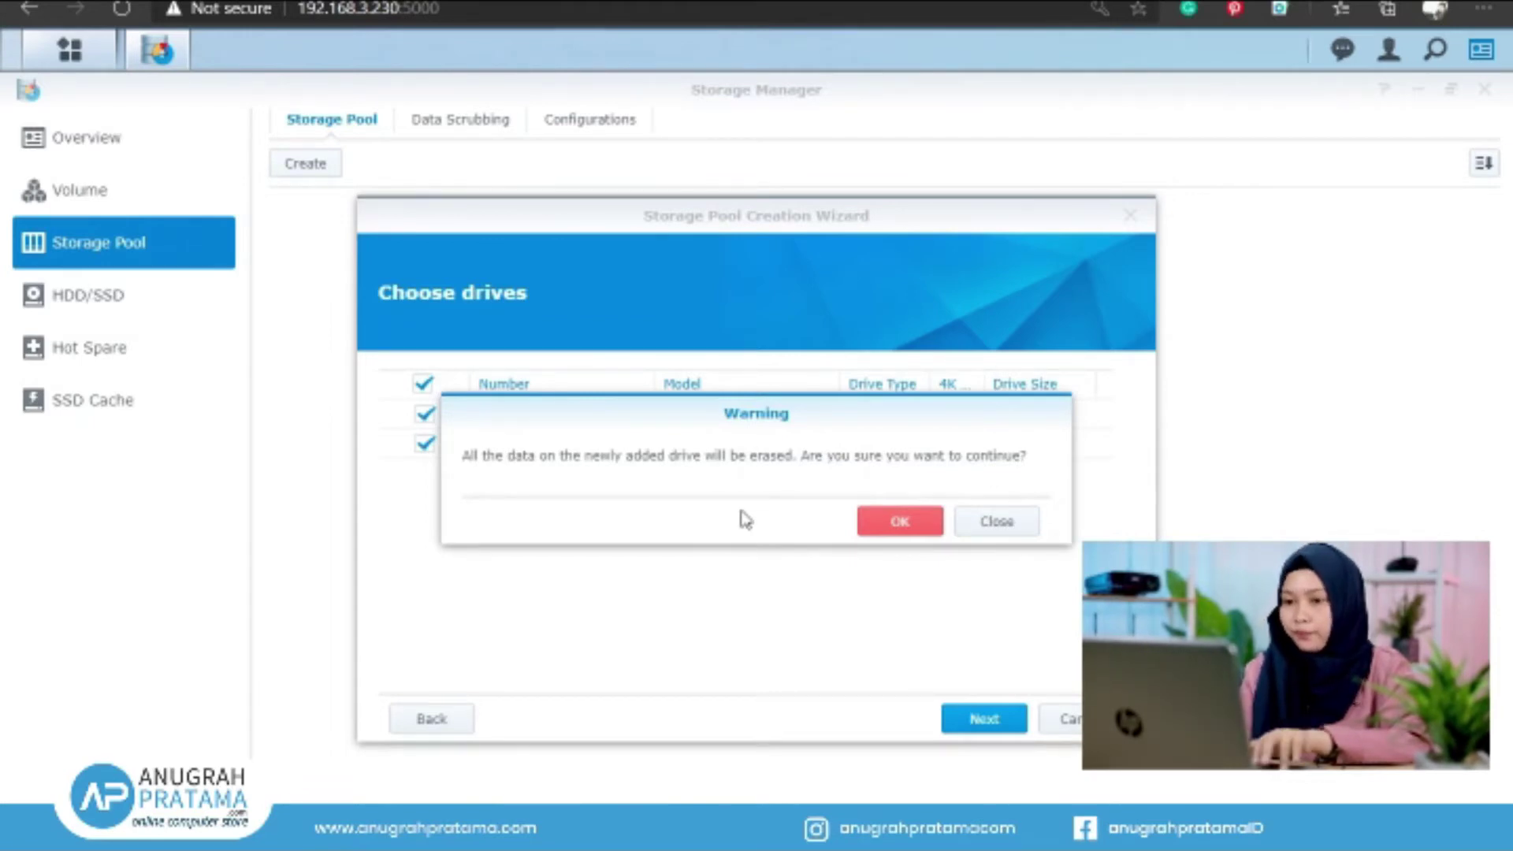
left_click(900, 521)
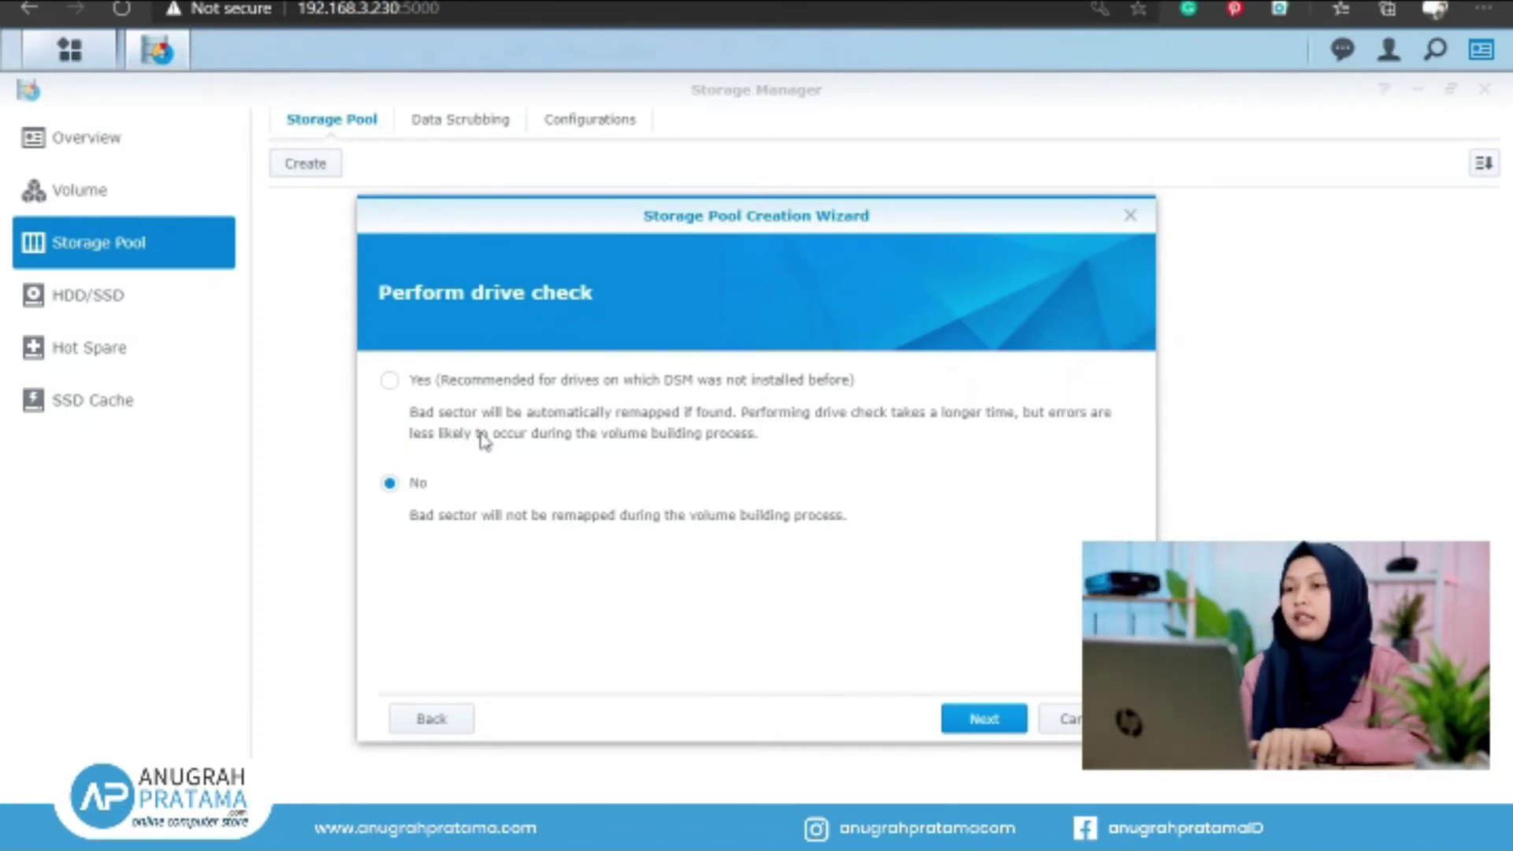
Set Perform drive check to No and continue to the RAID 1 settings summary
left_click(390, 381)
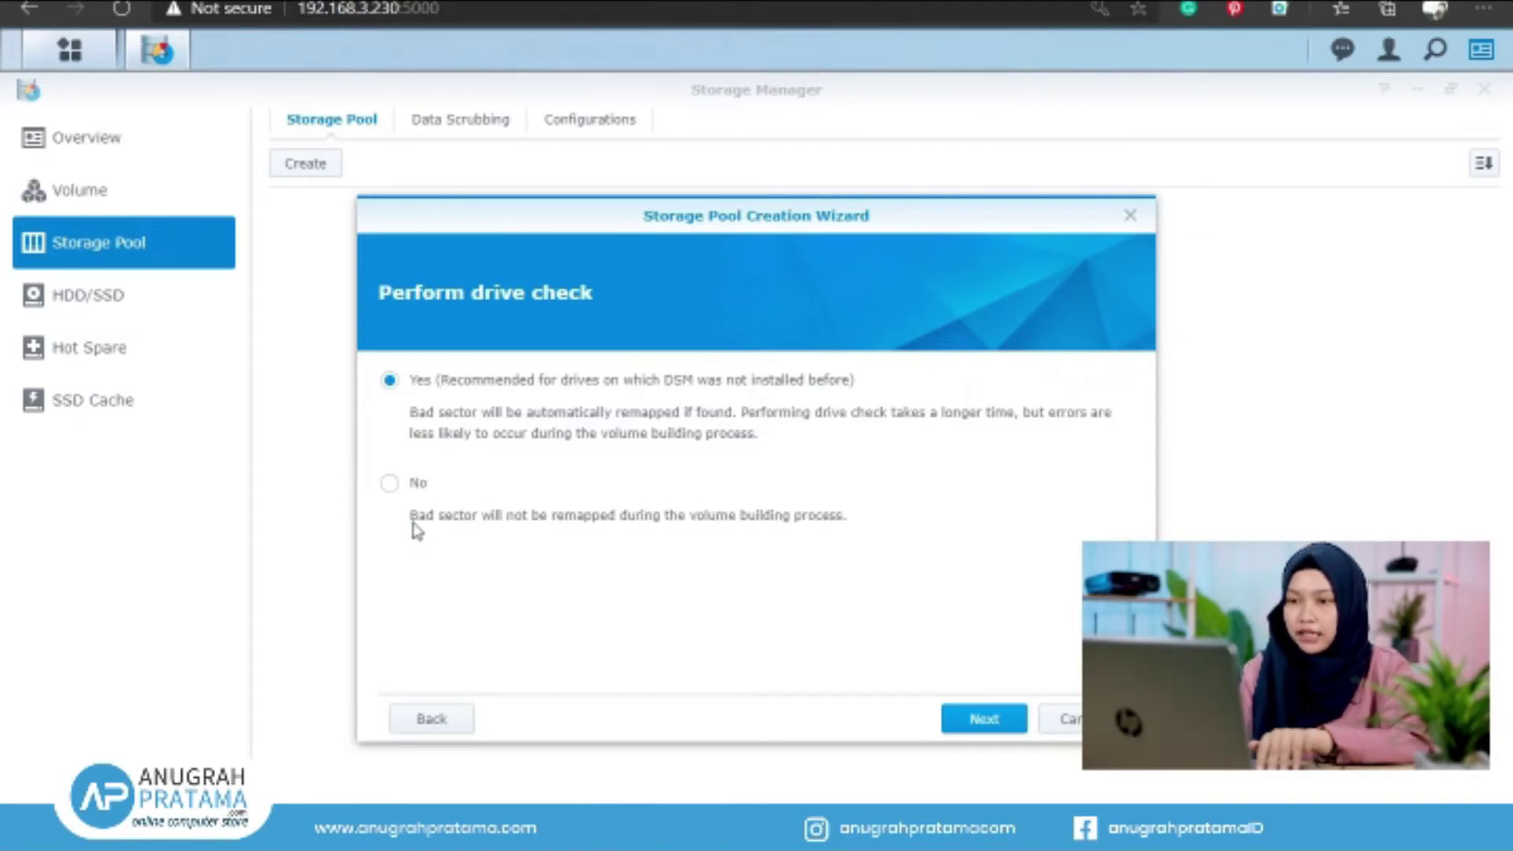
left_click(389, 484)
left_click(971, 723)
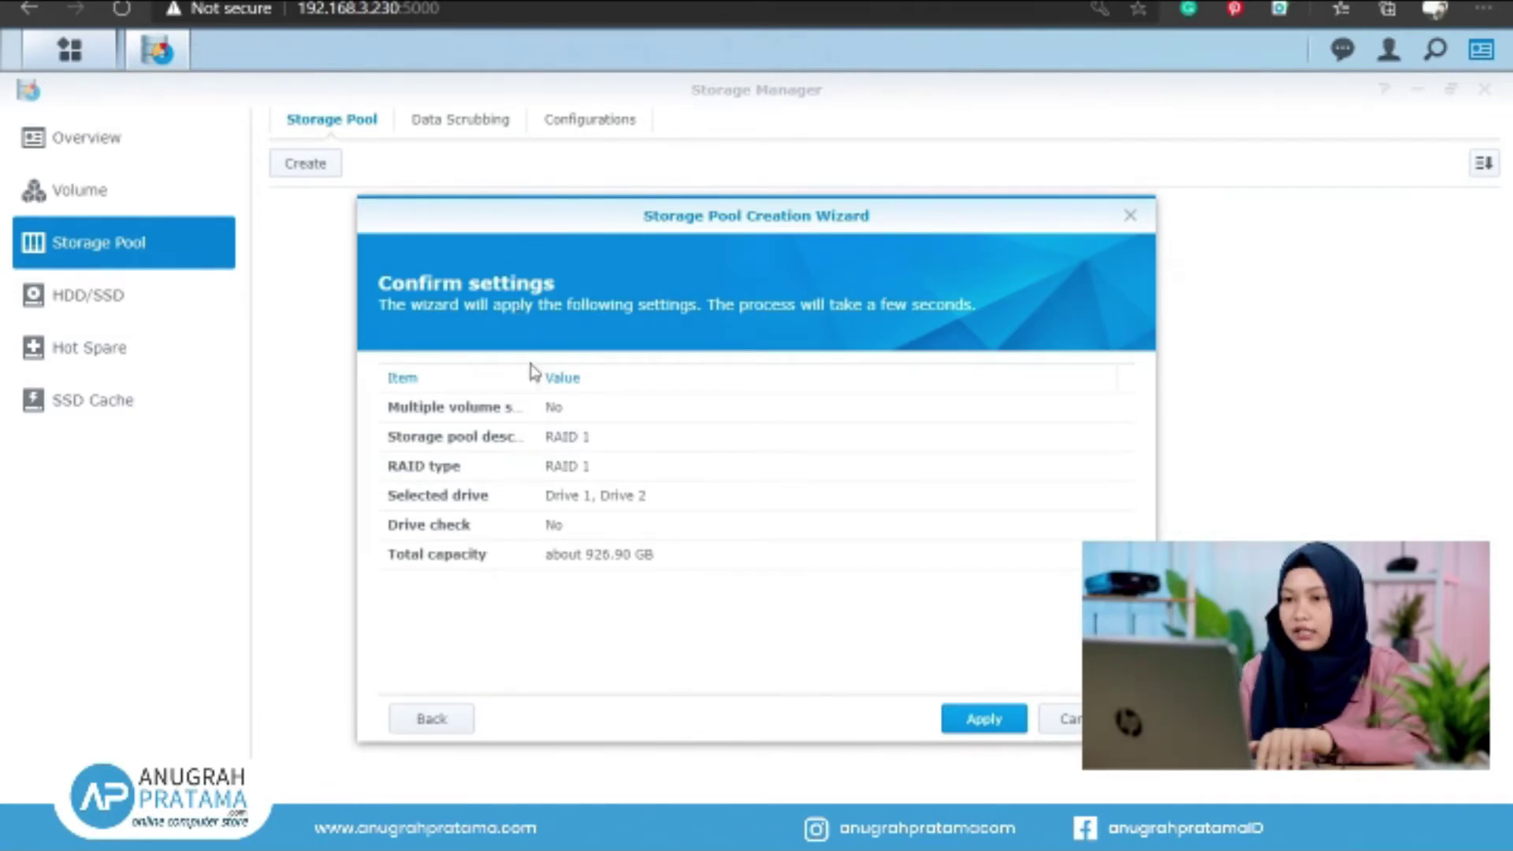
Review the summary and apply to create Storage Pool 1 as RAID 1 on Drives 1 and 2
left_click_drag(536, 372, 638, 369)
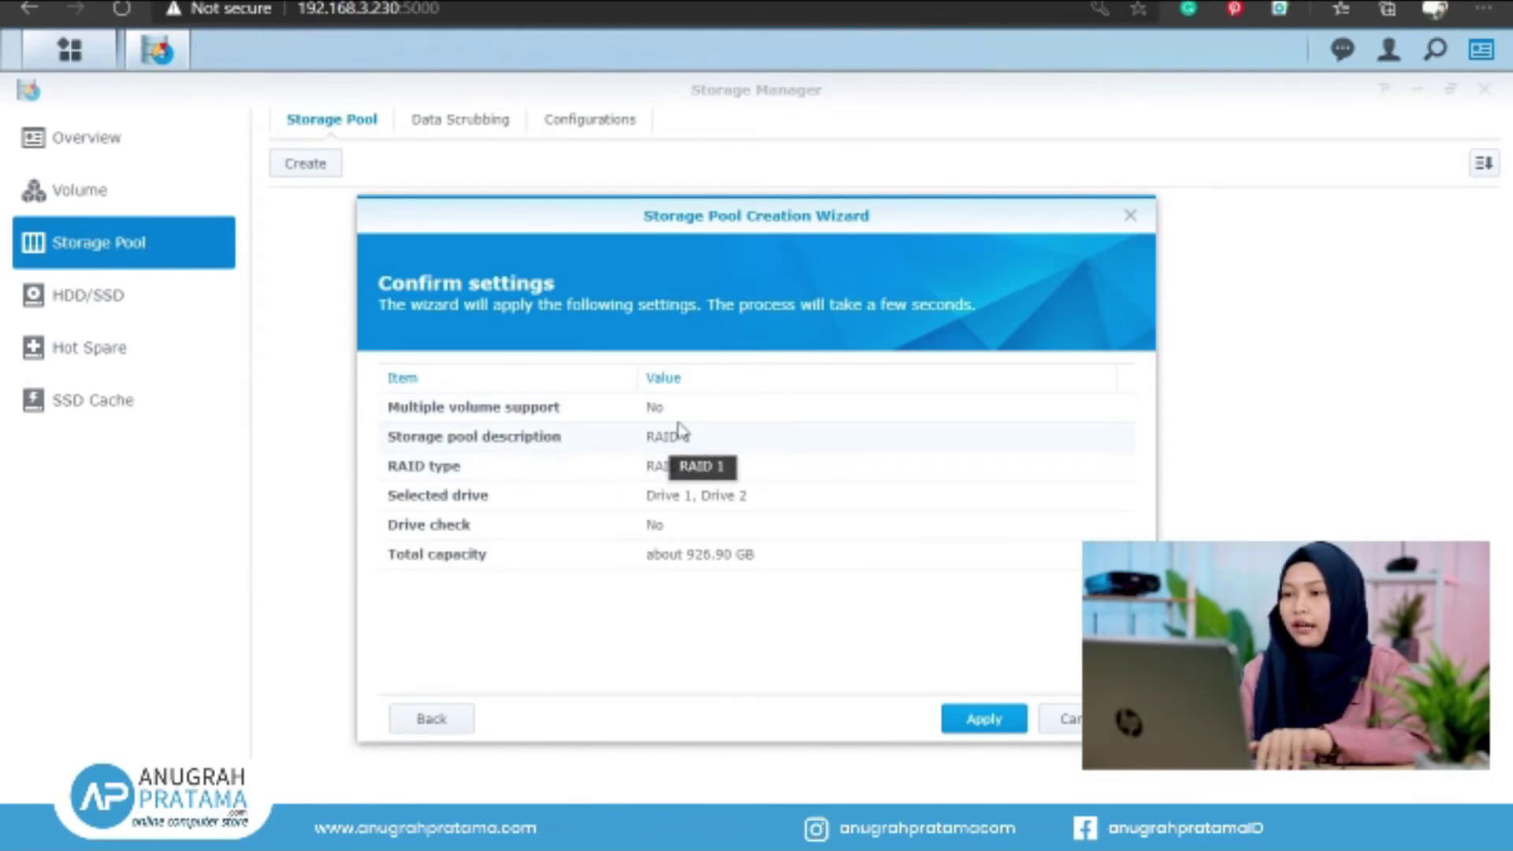
left_click(989, 725)
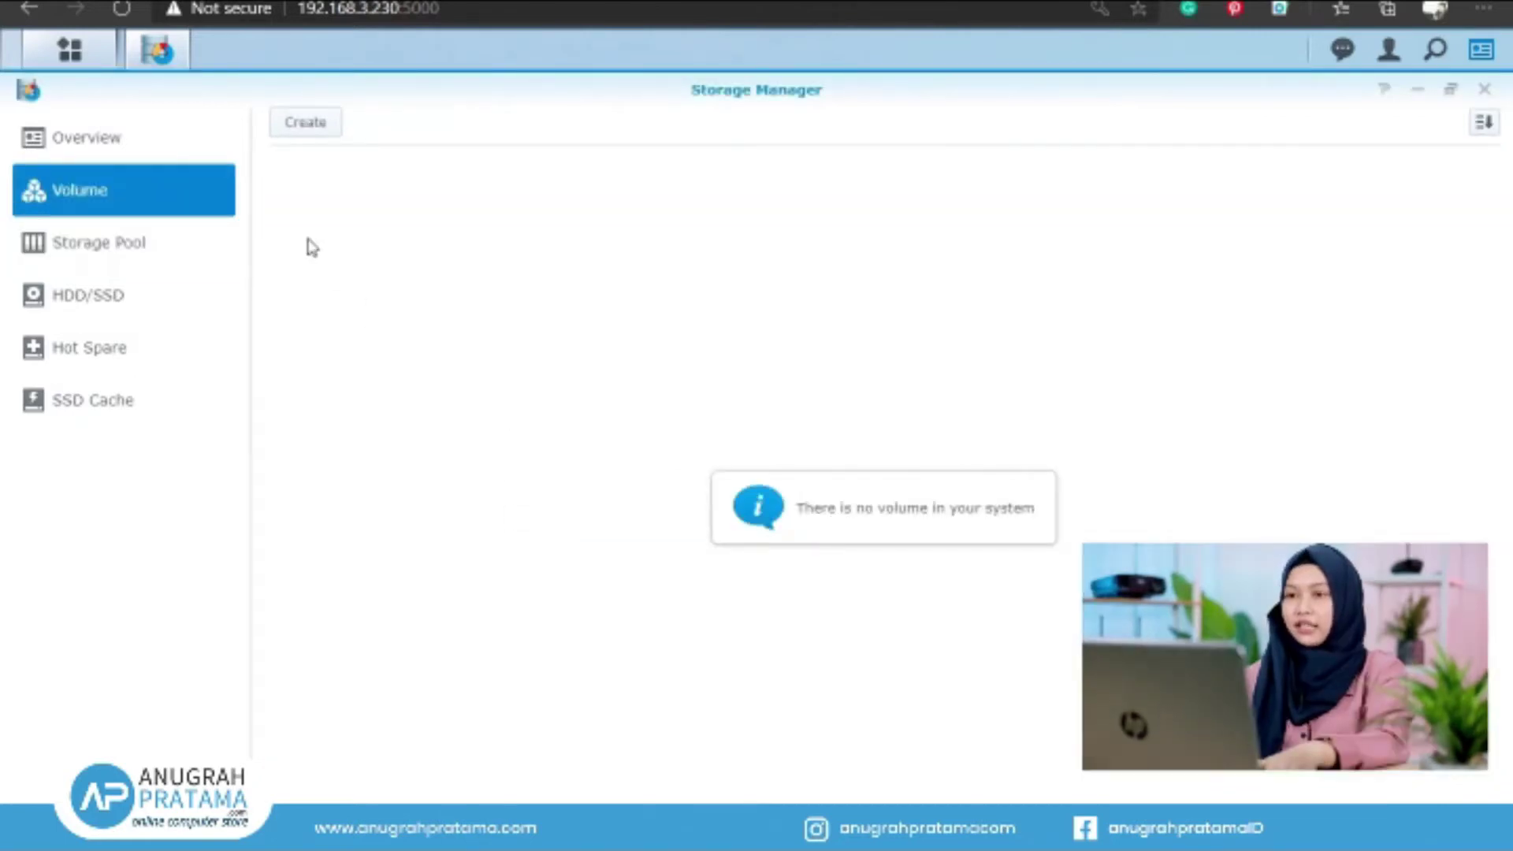
From the Volume page, launch the Volume Creation Wizard in Custom mode
left_click(139, 251)
left_click(160, 203)
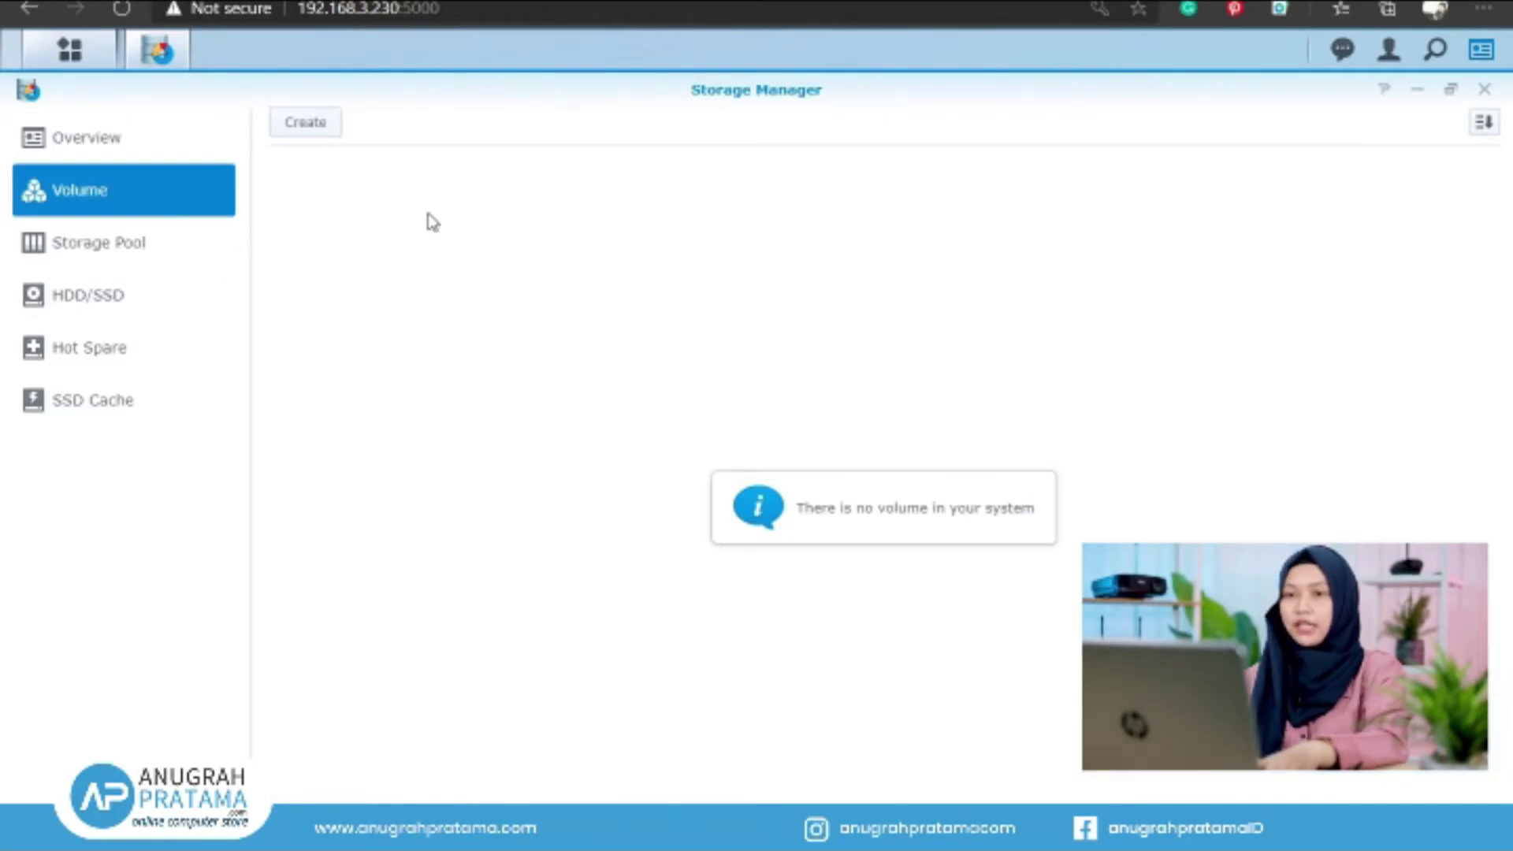
left_click(323, 131)
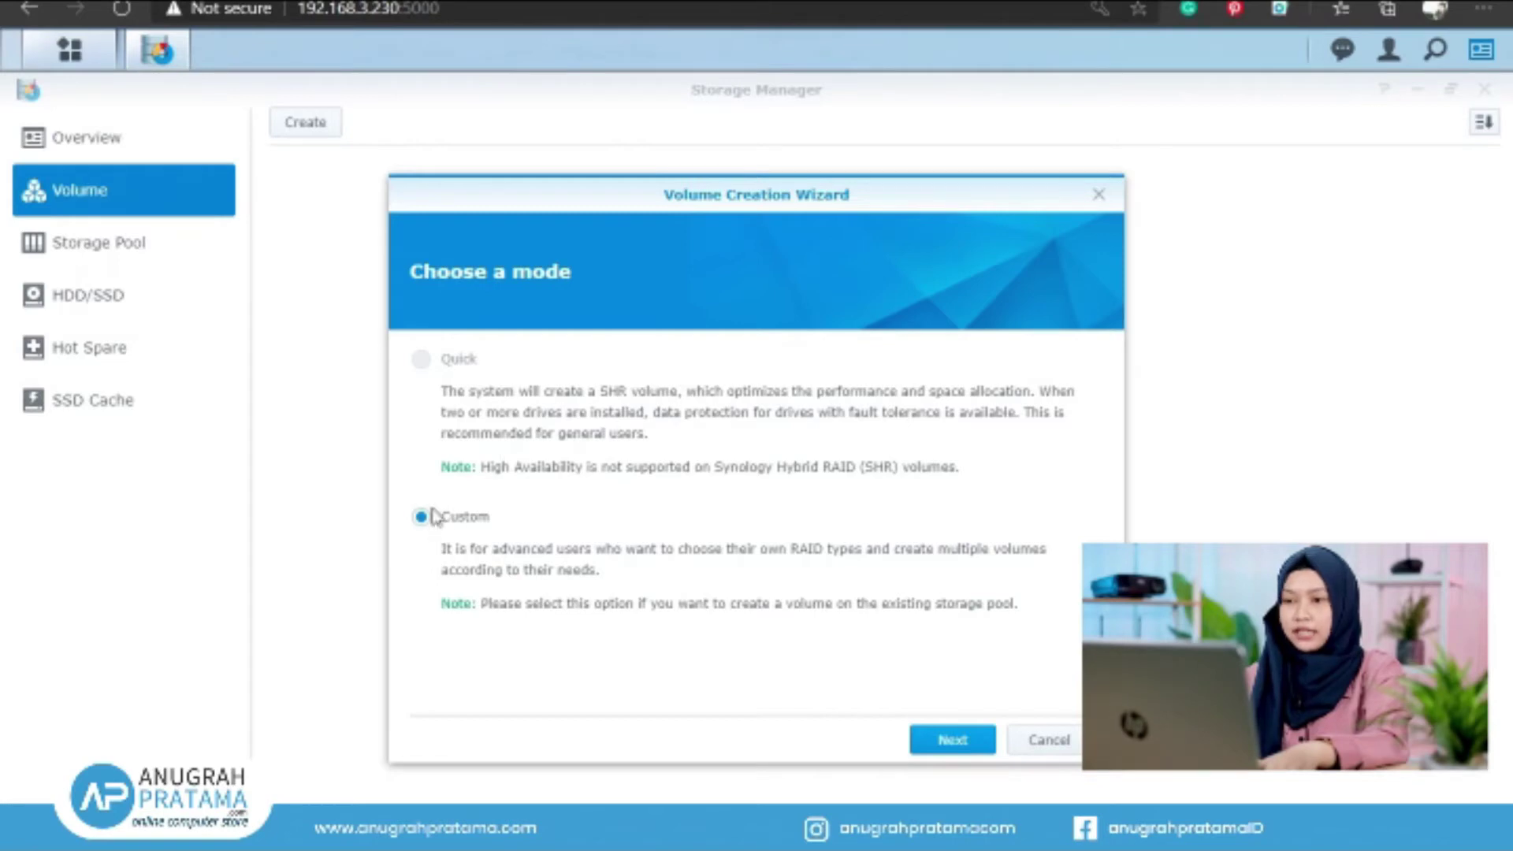
Choose existing Storage Pool 1 (RAID 1), 926.91 GB available, for the new volume
left_click(949, 741)
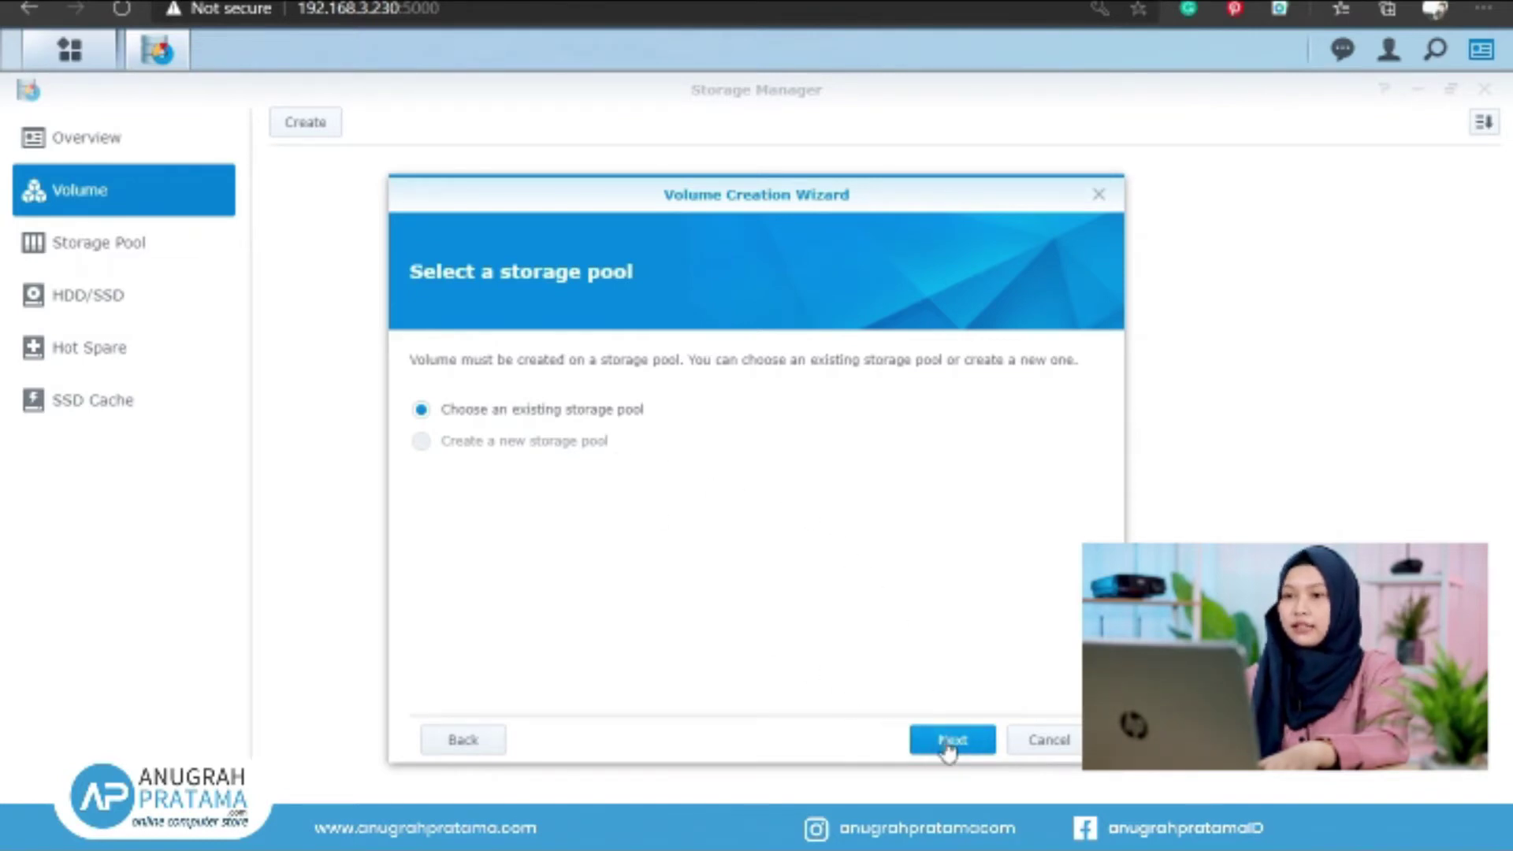
left_click(950, 741)
left_click(817, 367)
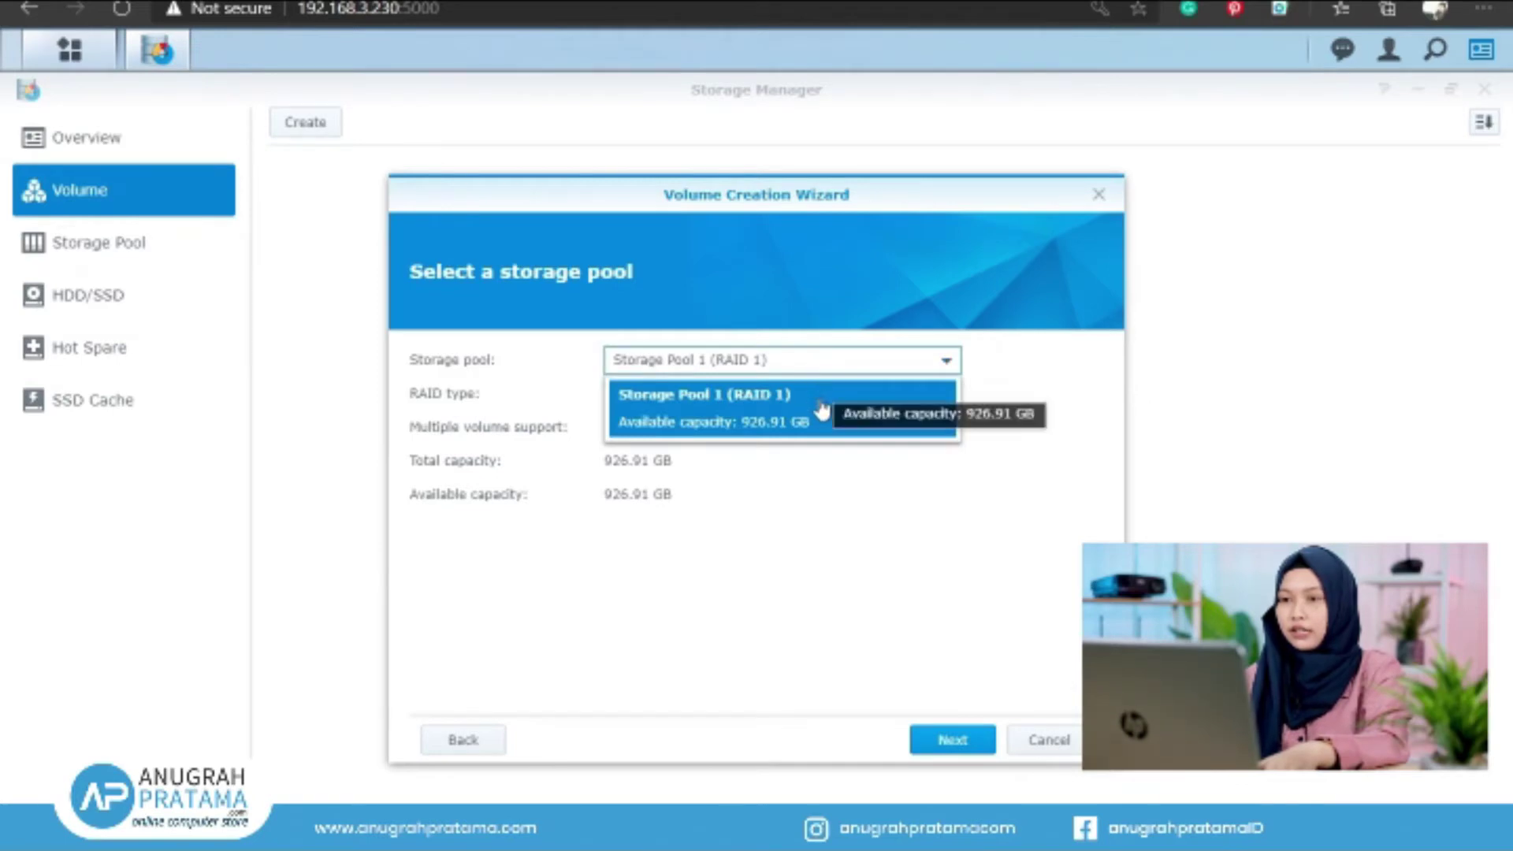
left_click(821, 406)
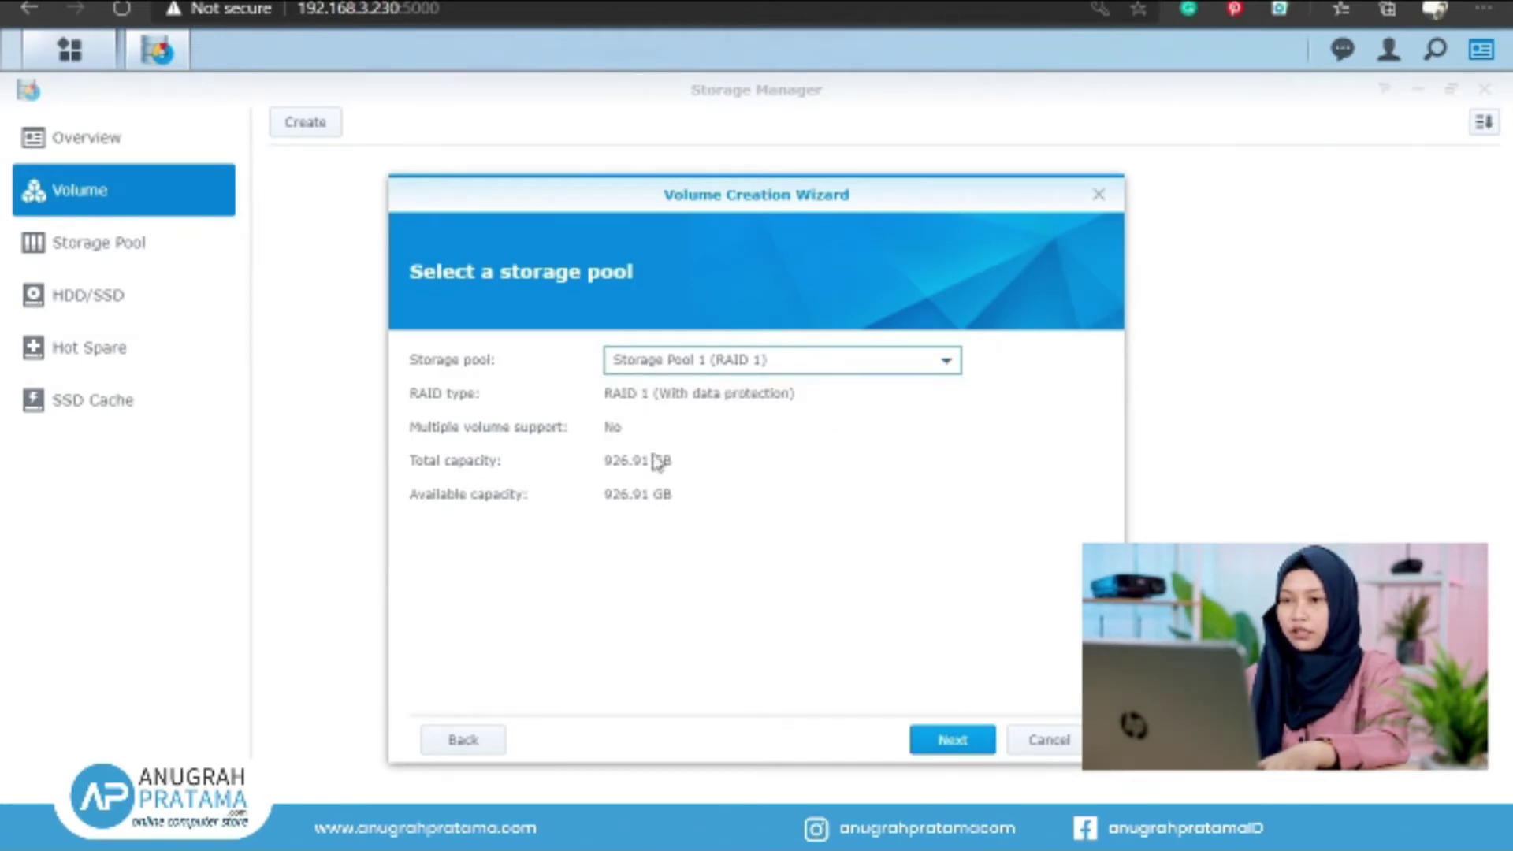
left_click(945, 751)
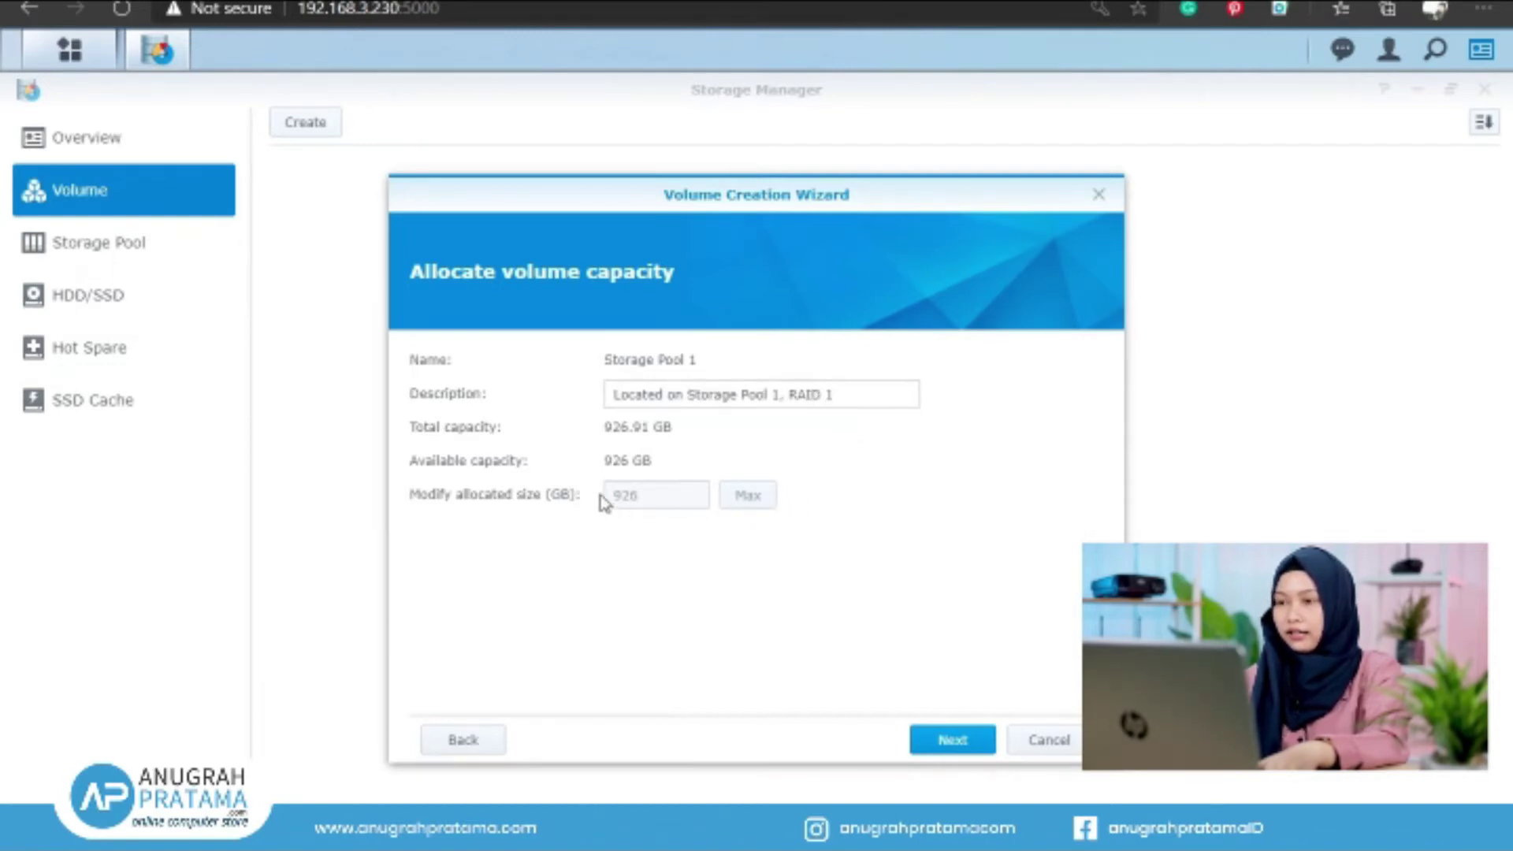
Allocate the full 926 GB capacity and keep Btrfs as the file system
left_click(968, 747)
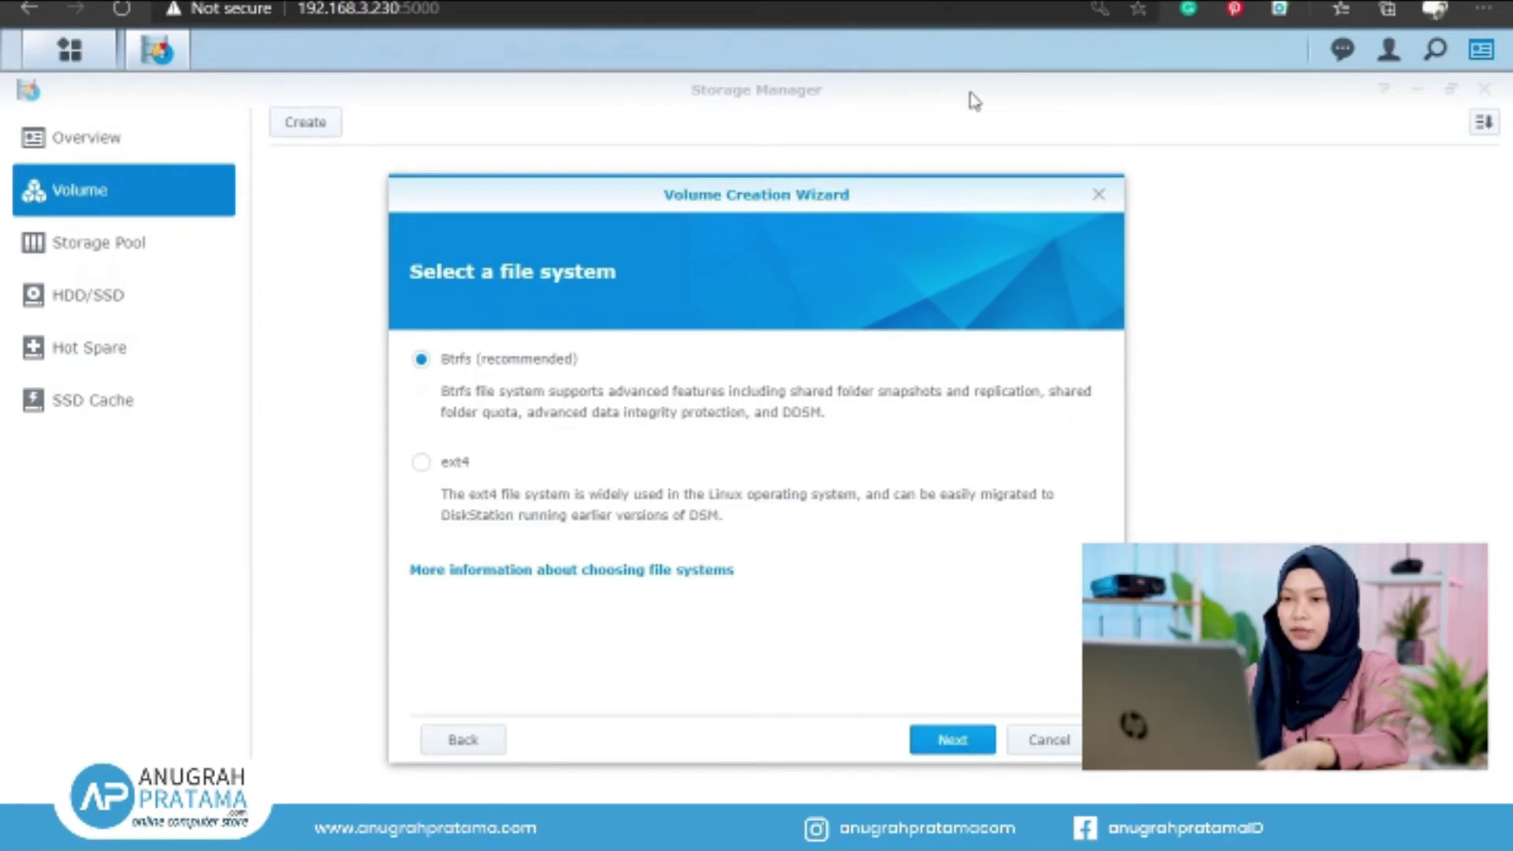
left_click(933, 741)
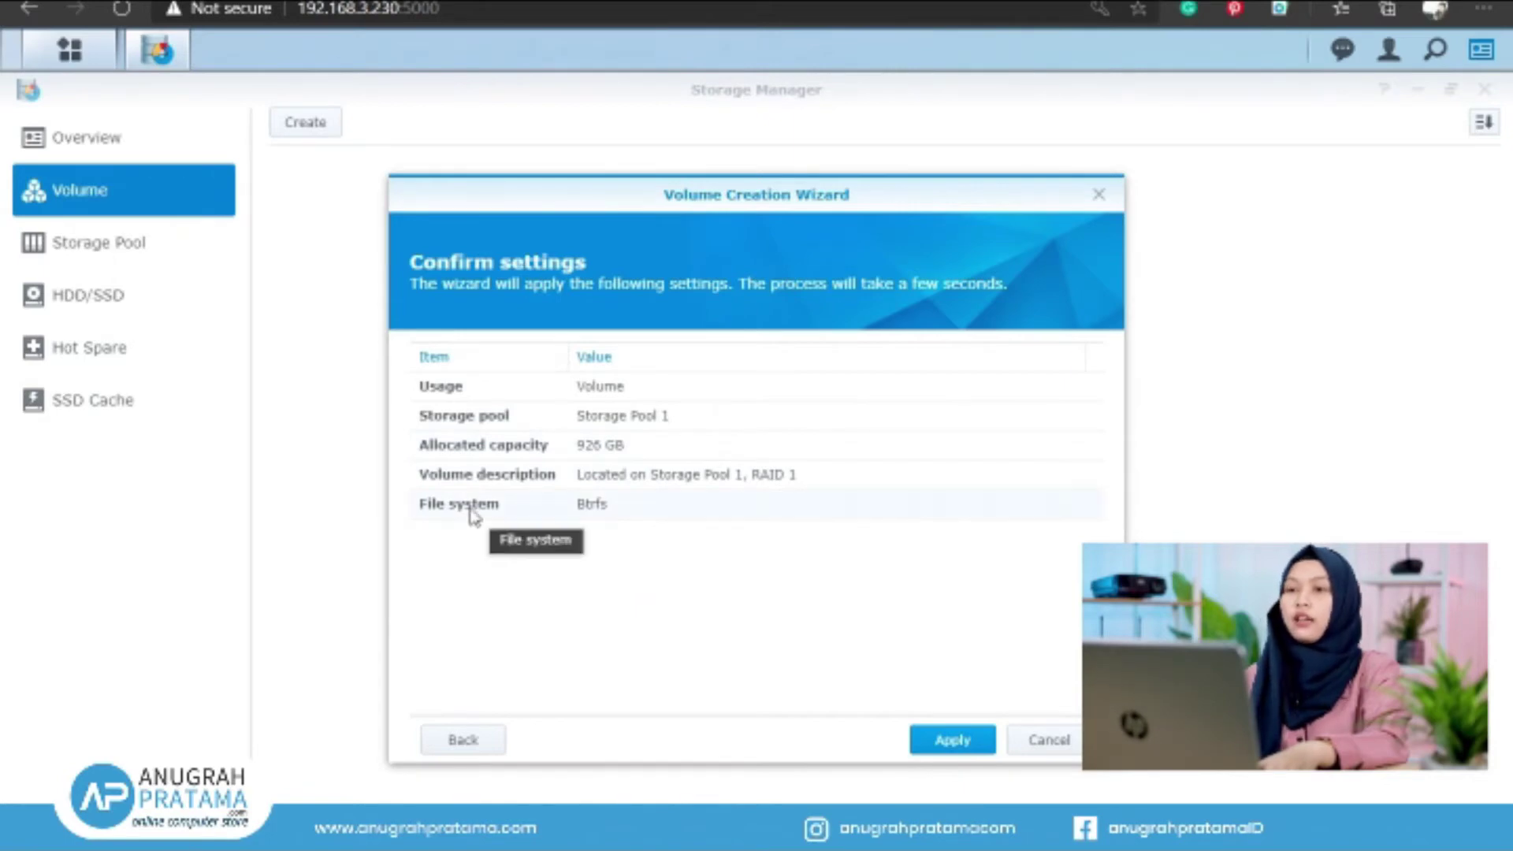
Apply to create Btrfs Volume 1 (889.84 GB) and check the Healthy status in Overview
left_click(977, 750)
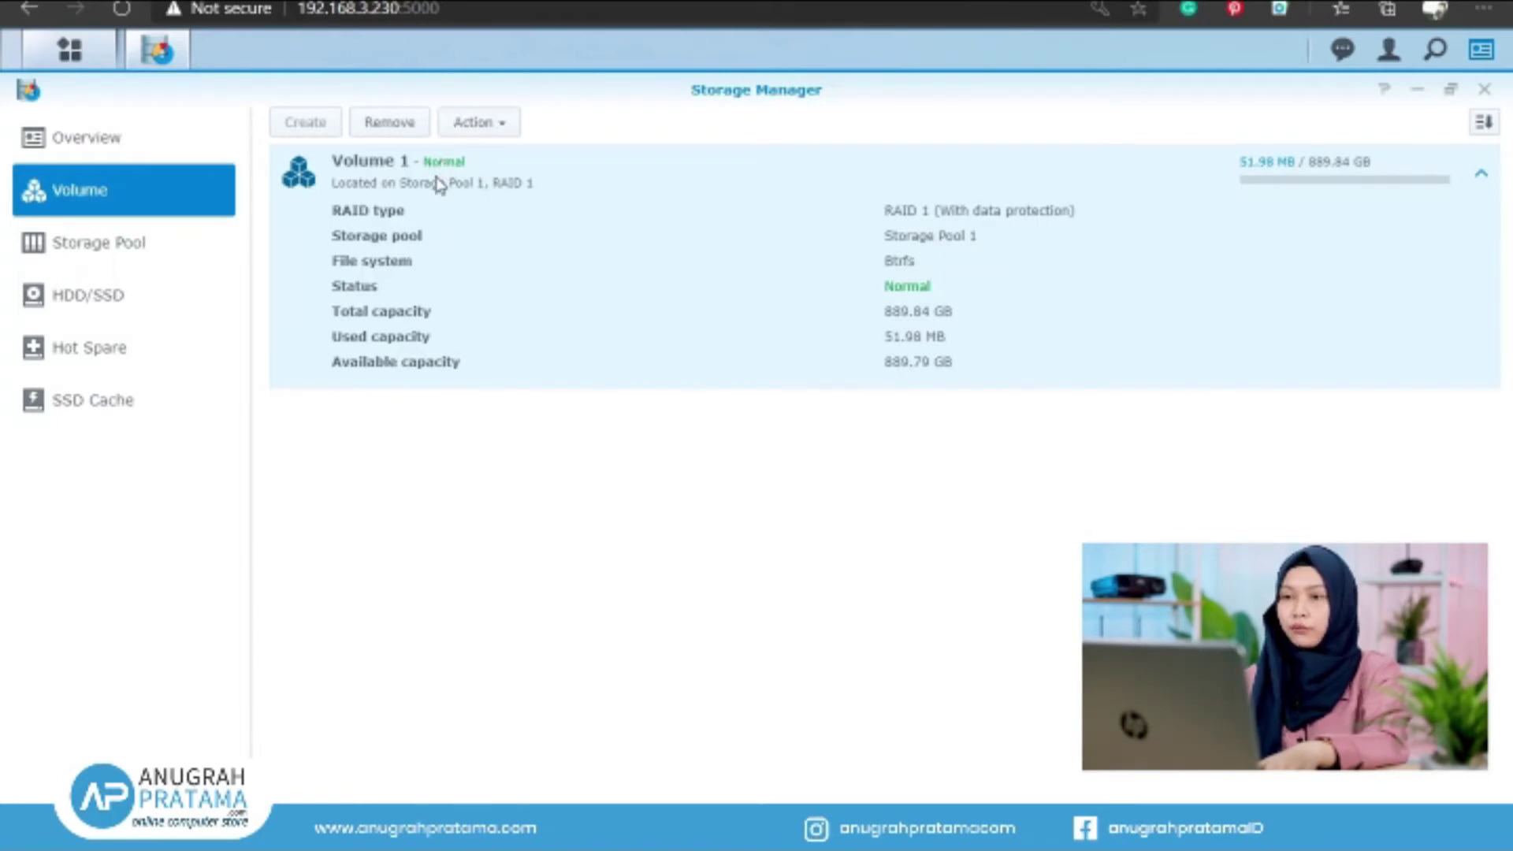
left_click(155, 140)
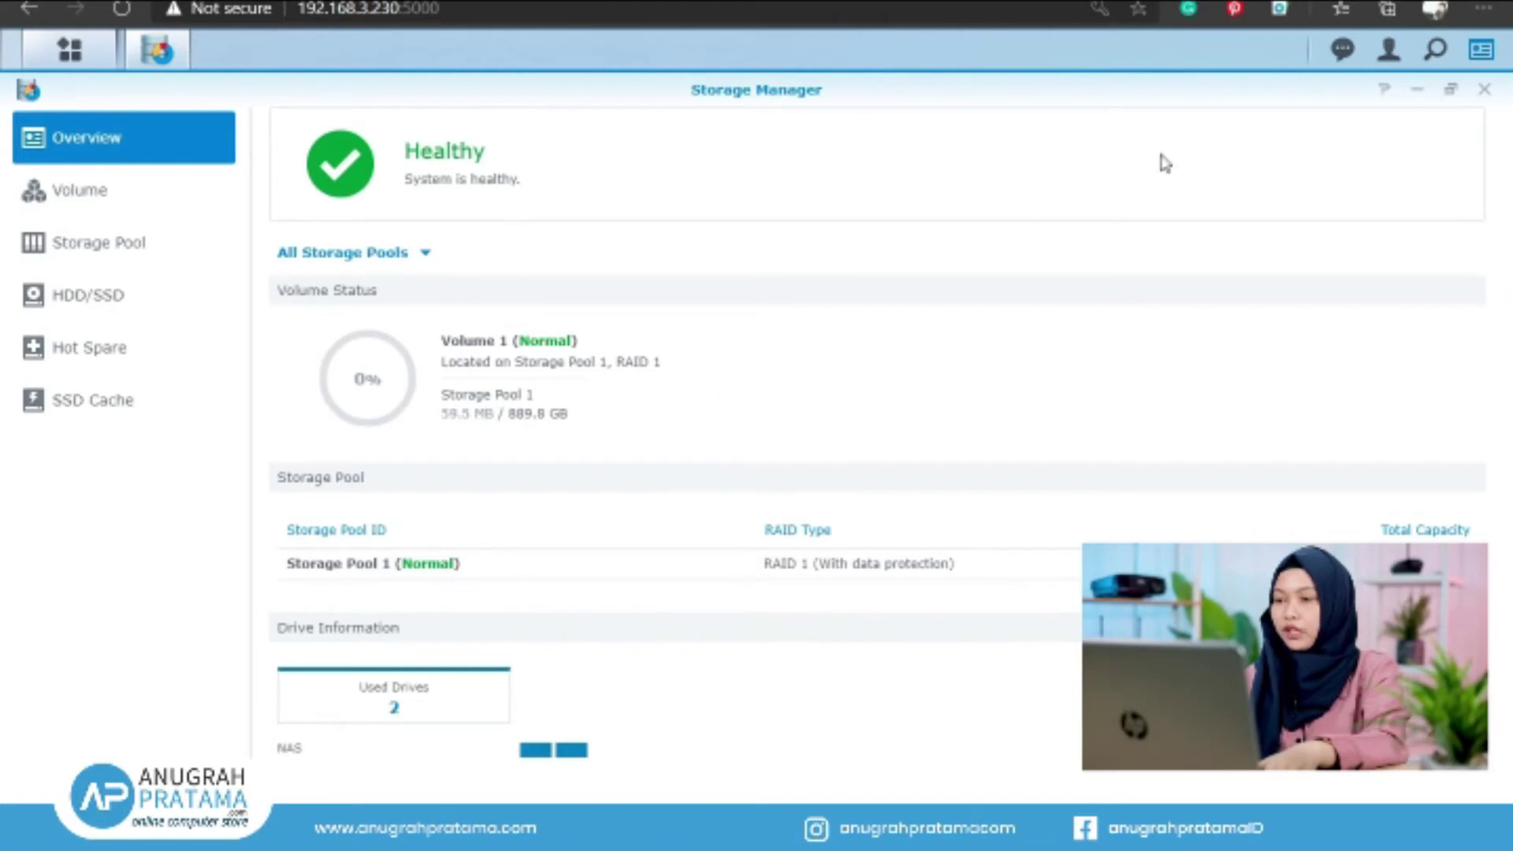
Minimize Storage Manager to show the desktop with System Health reporting Good
left_click(1417, 92)
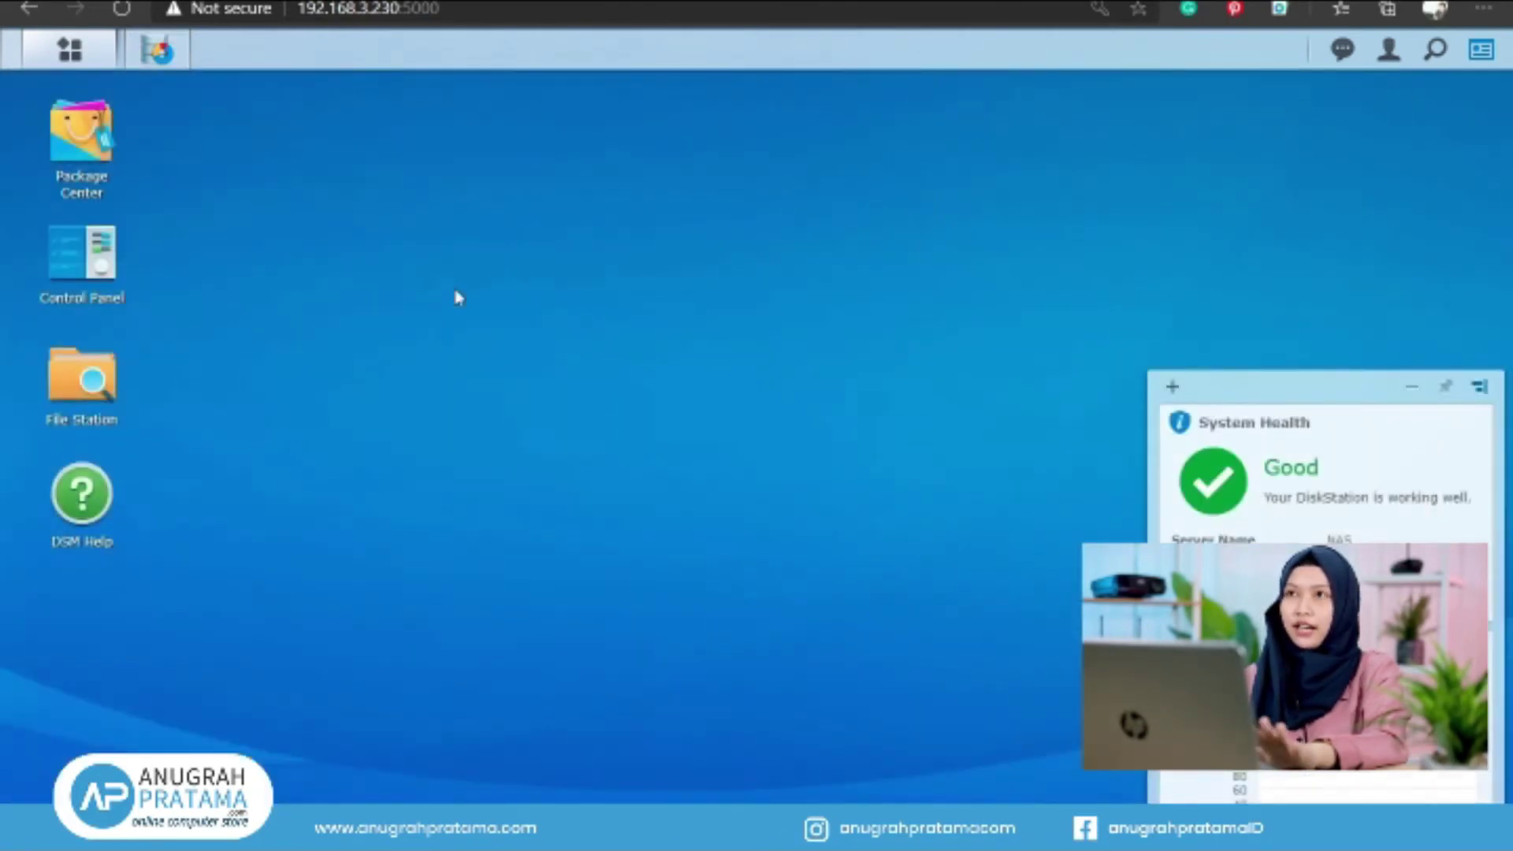